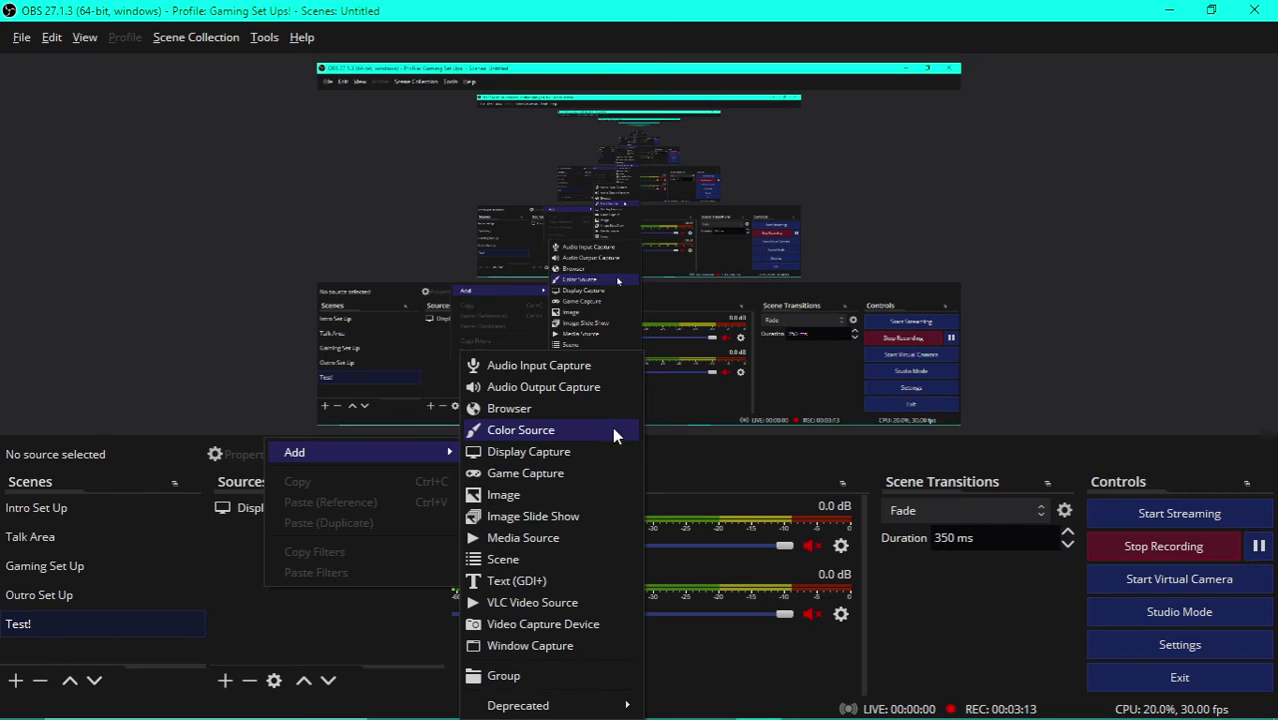
Create a new Color Source with the default name in the Test! scene.
{"action": "left_click", "coordinate": [615, 431]}
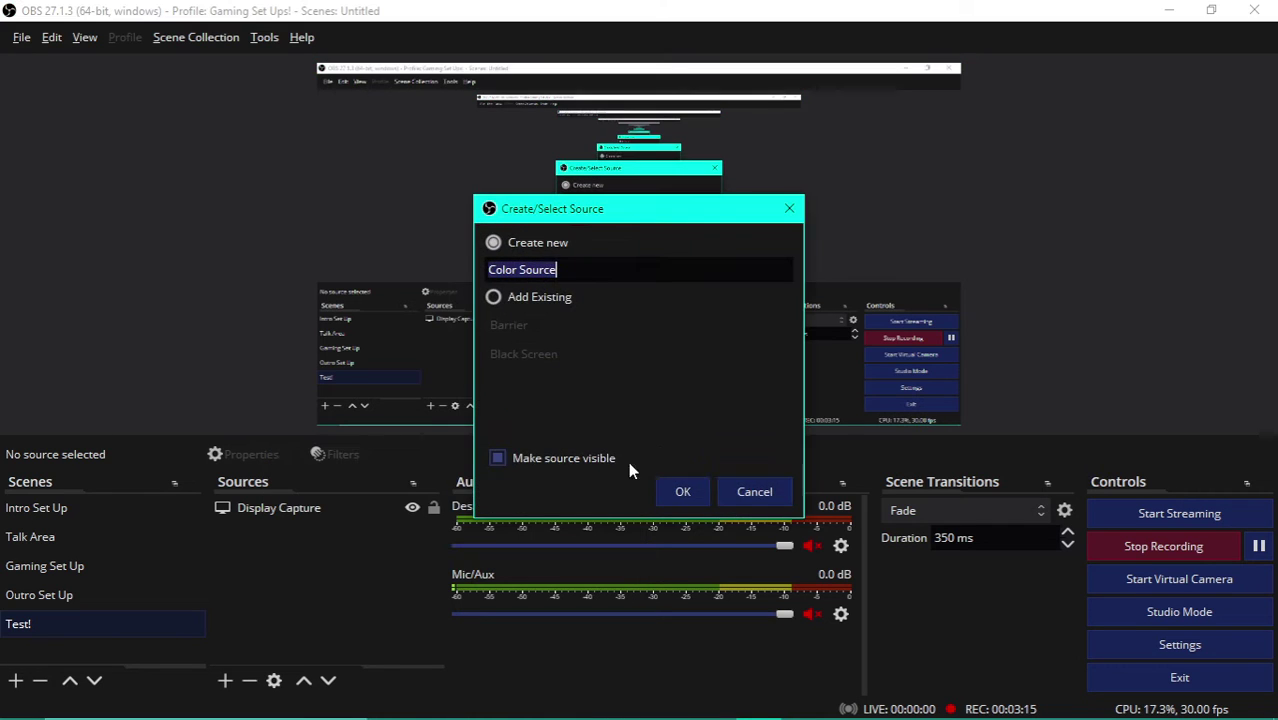
{"action": "left_click", "coordinate": [672, 492]}
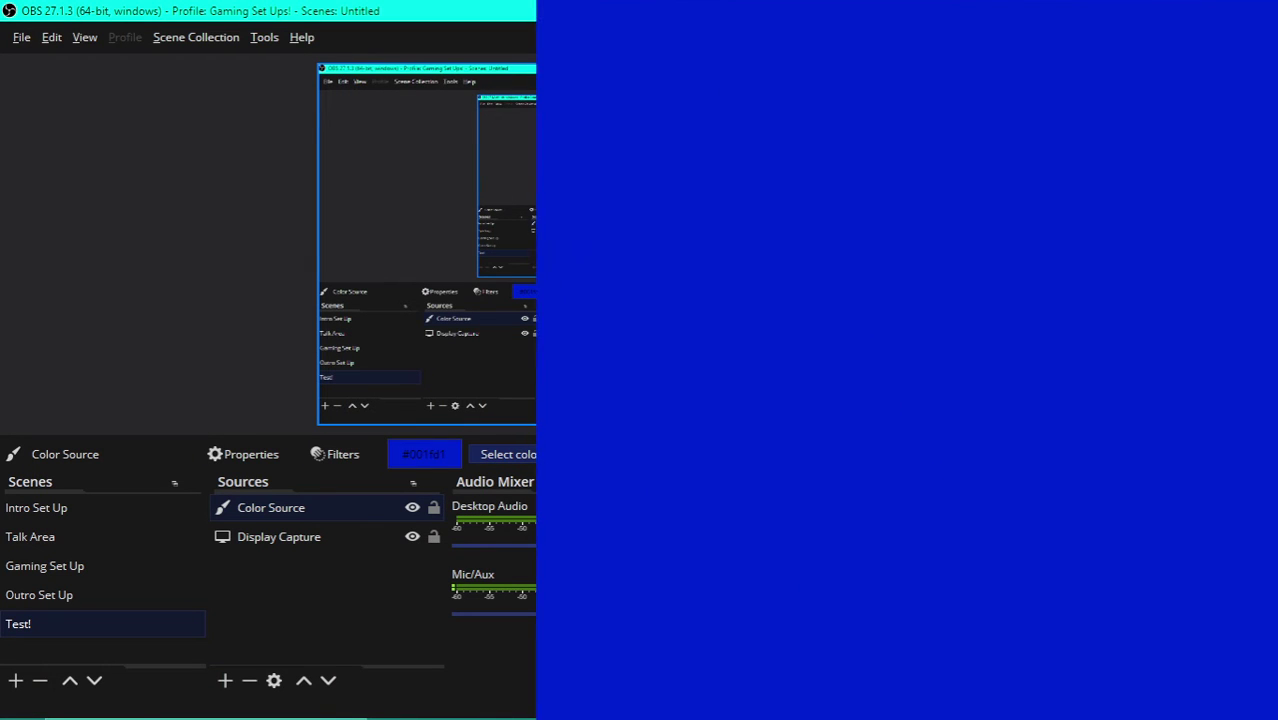
{"action": "left_click", "coordinate": [346, 605]}
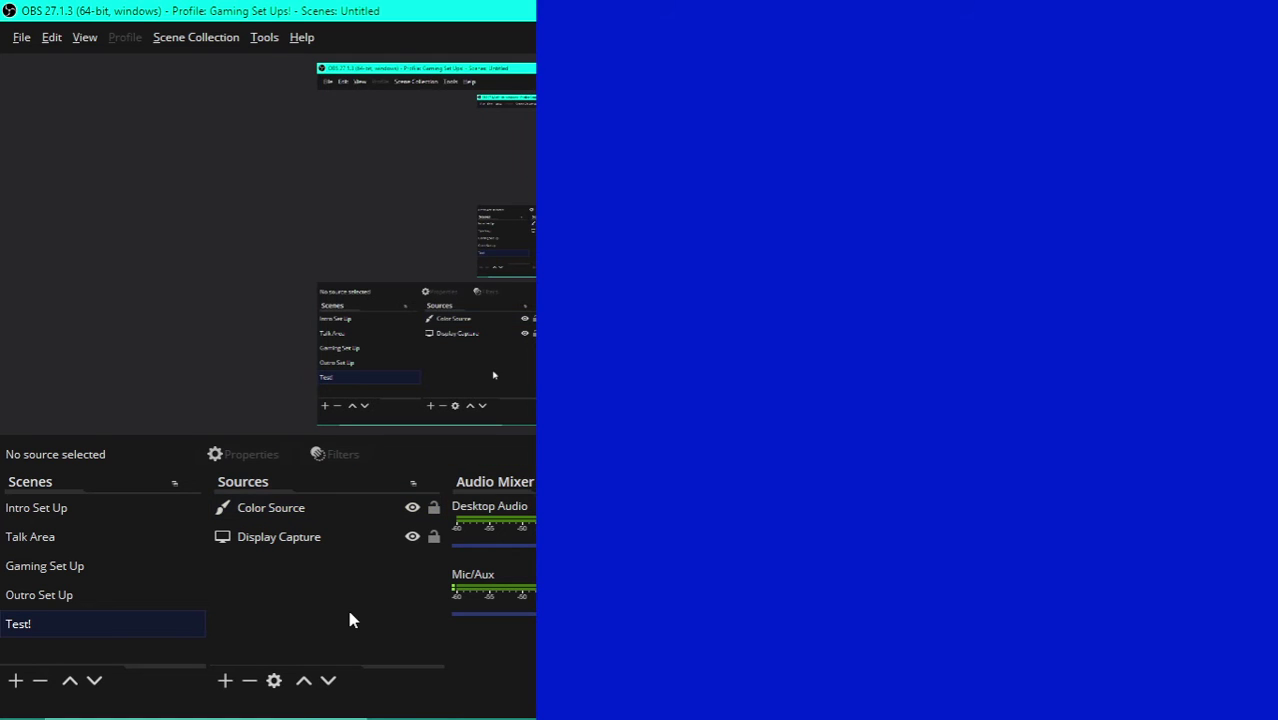
Add a new Game Capture source to the Test! scene, keeping its default name and properties.
{"action": "right_click", "coordinate": [346, 605]}
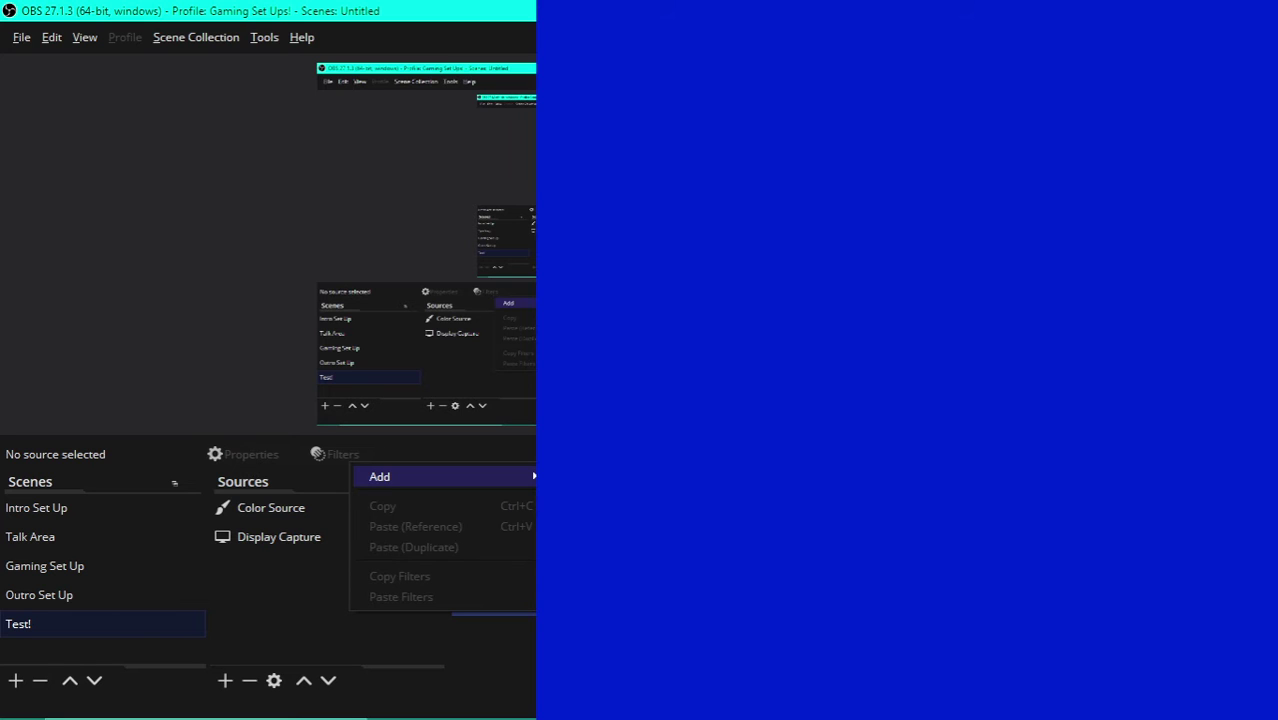
{"action": "left_click", "coordinate": [600, 580]}
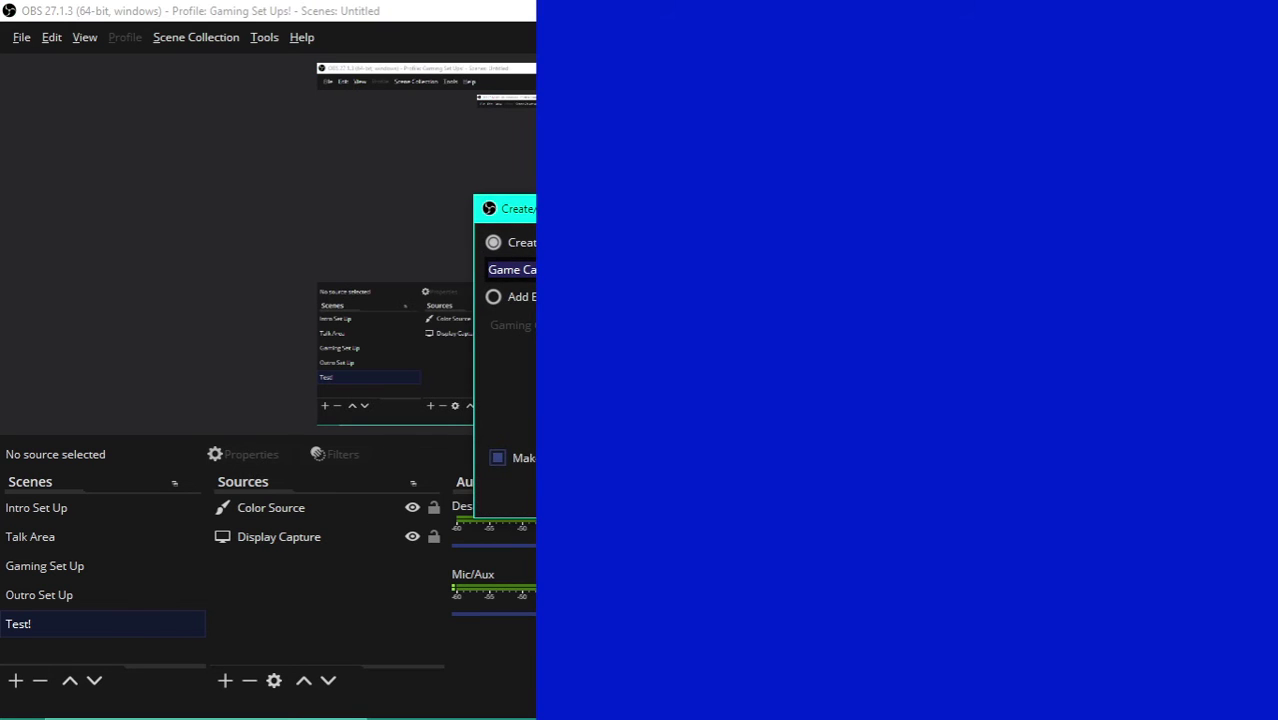
{"action": "key", "text": "Return"}
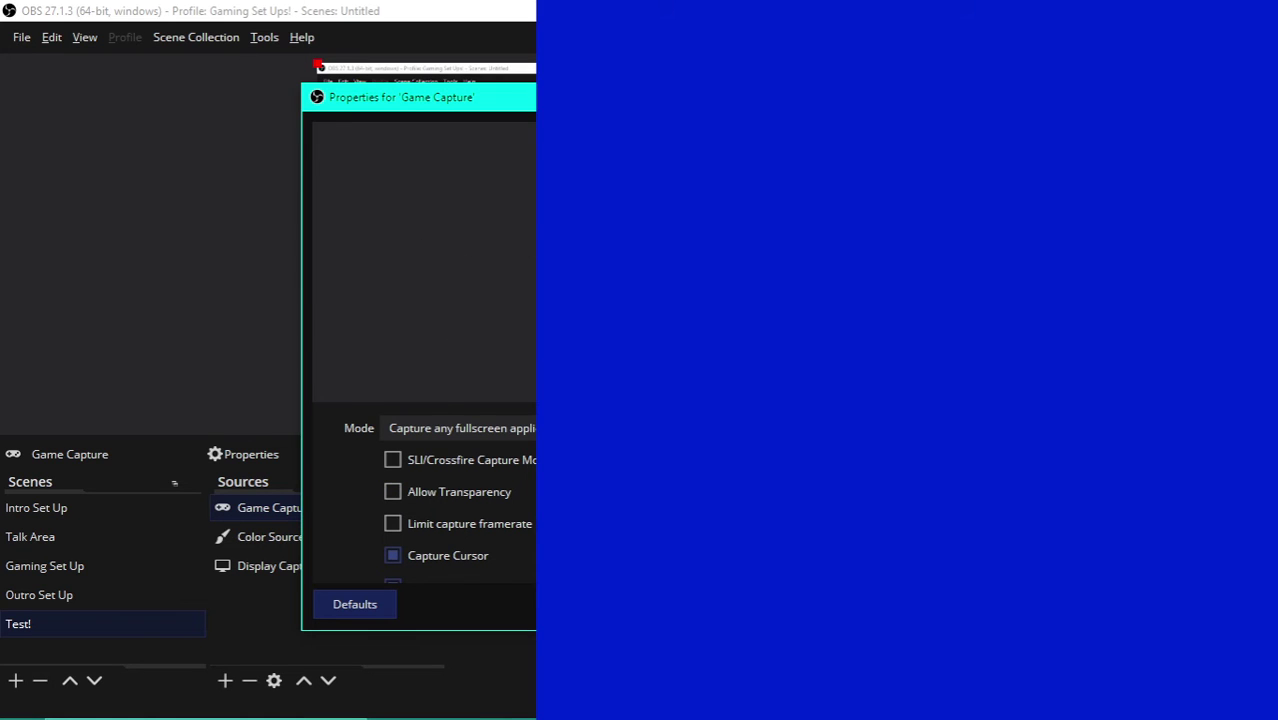
{"action": "key", "text": "Return"}
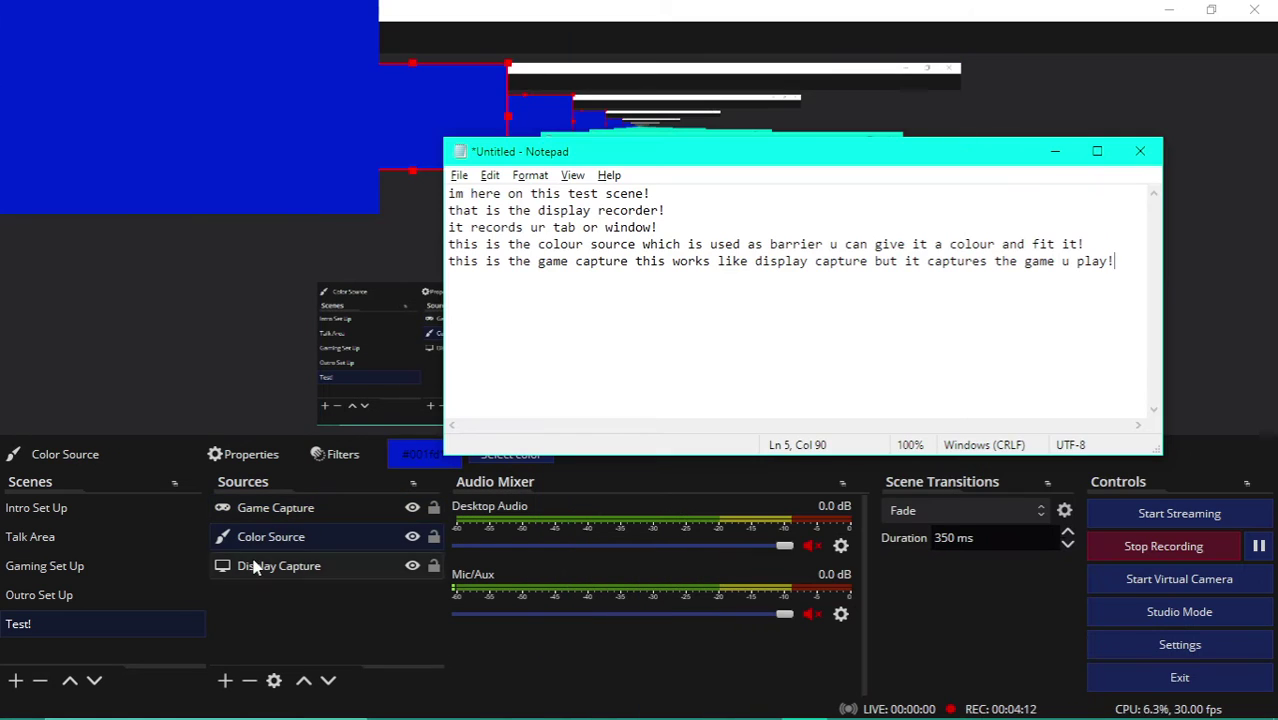
{"action": "left_click", "coordinate": [265, 508]}
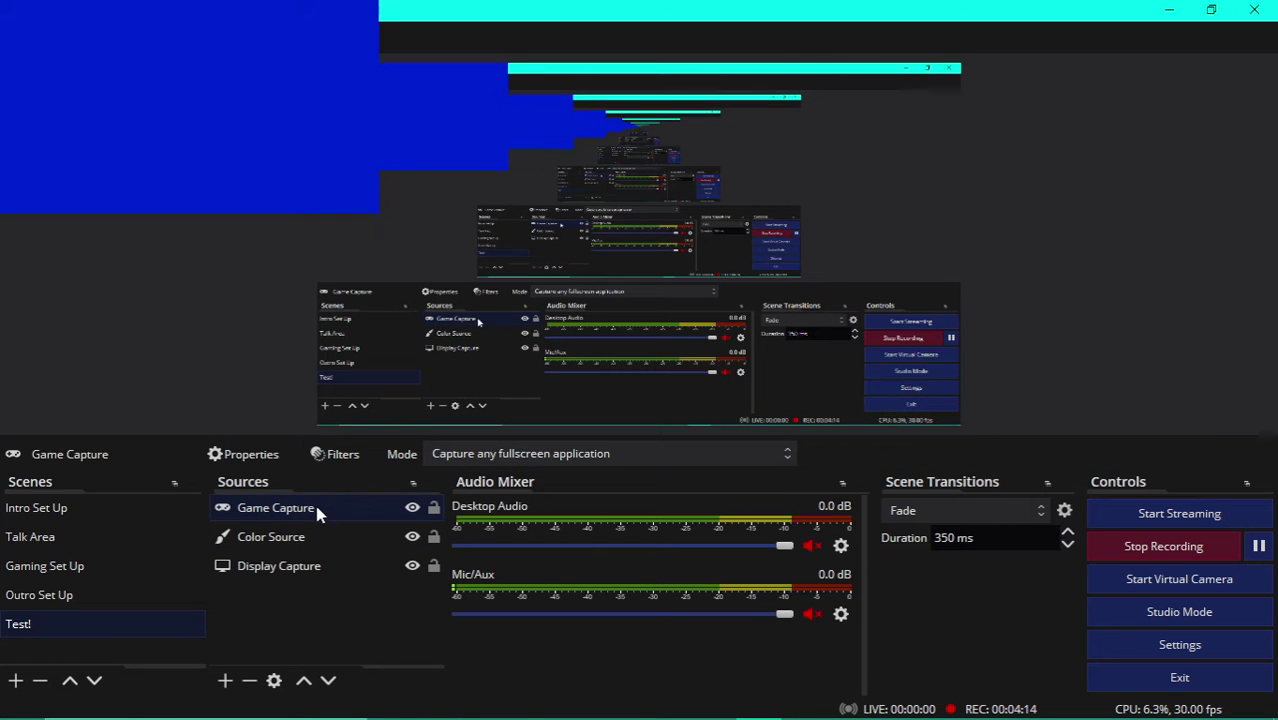
{"action": "key", "text": "alt+Tab"}
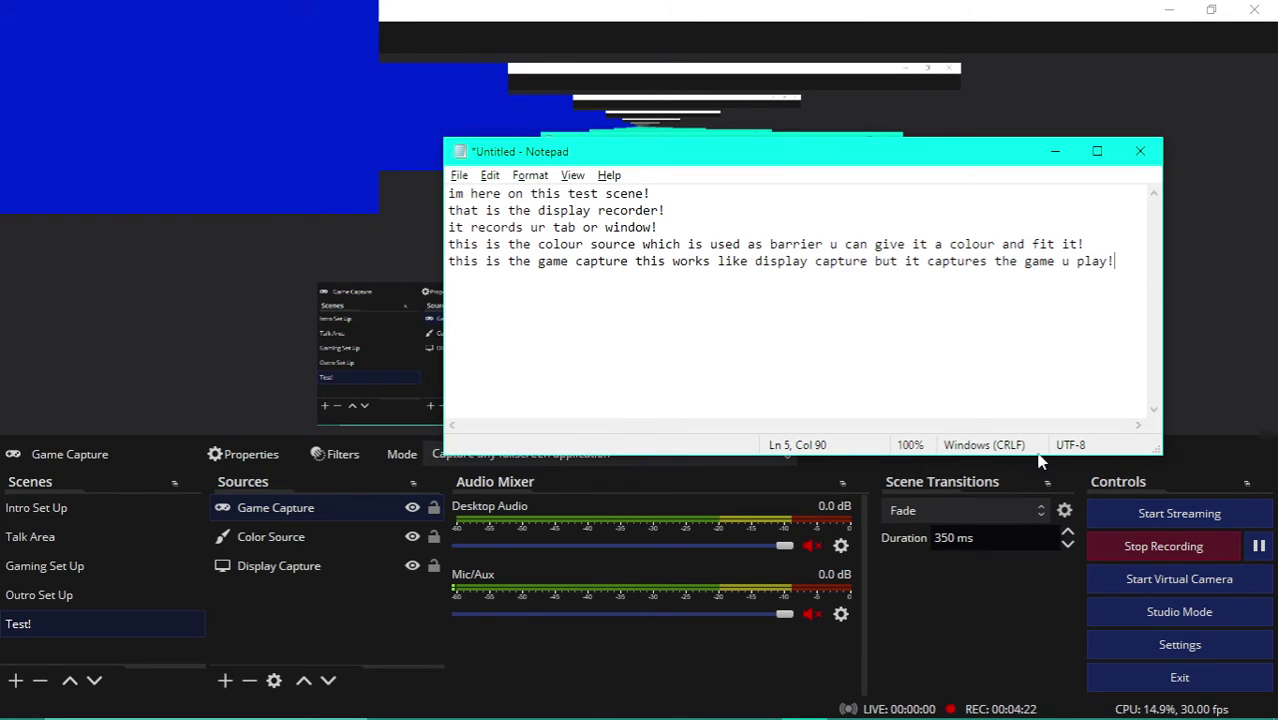
Create a new Image source in the Test! scene under the suggested name Image 4.
{"action": "right_click", "coordinate": [323, 631]}
{"action": "mouse_move", "coordinate": [400, 495]}
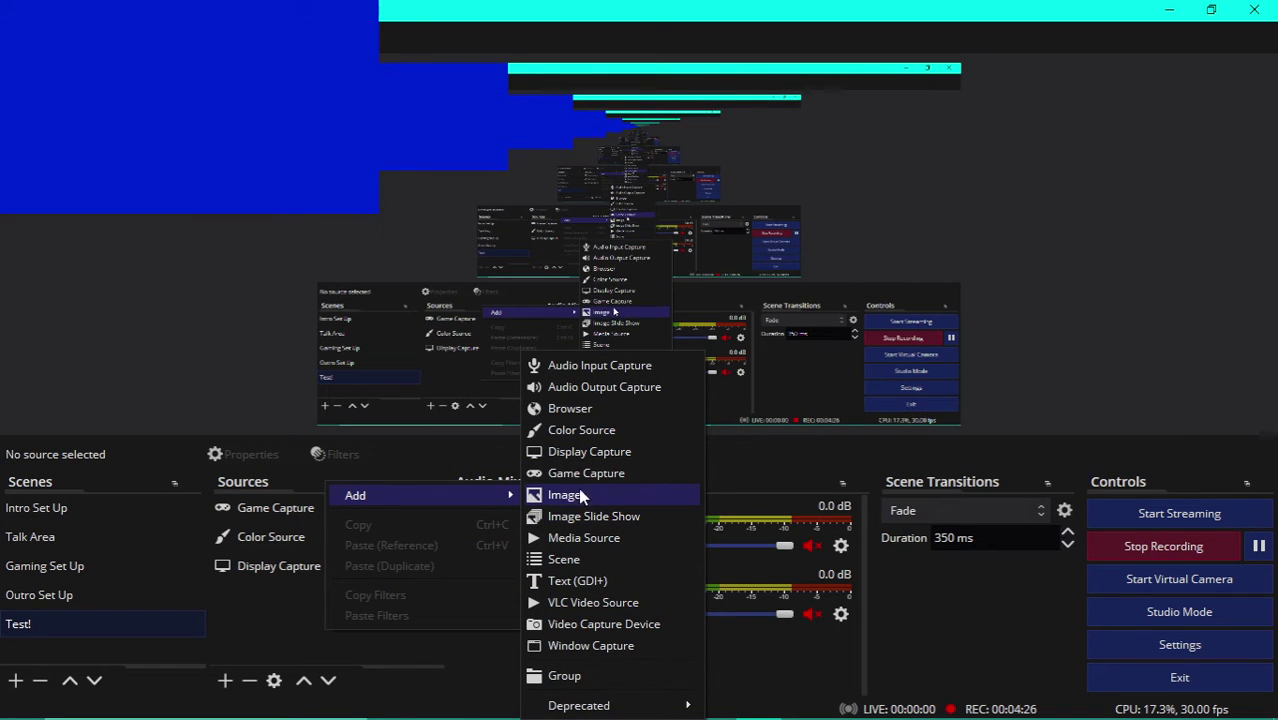
{"action": "left_click", "coordinate": [563, 511]}
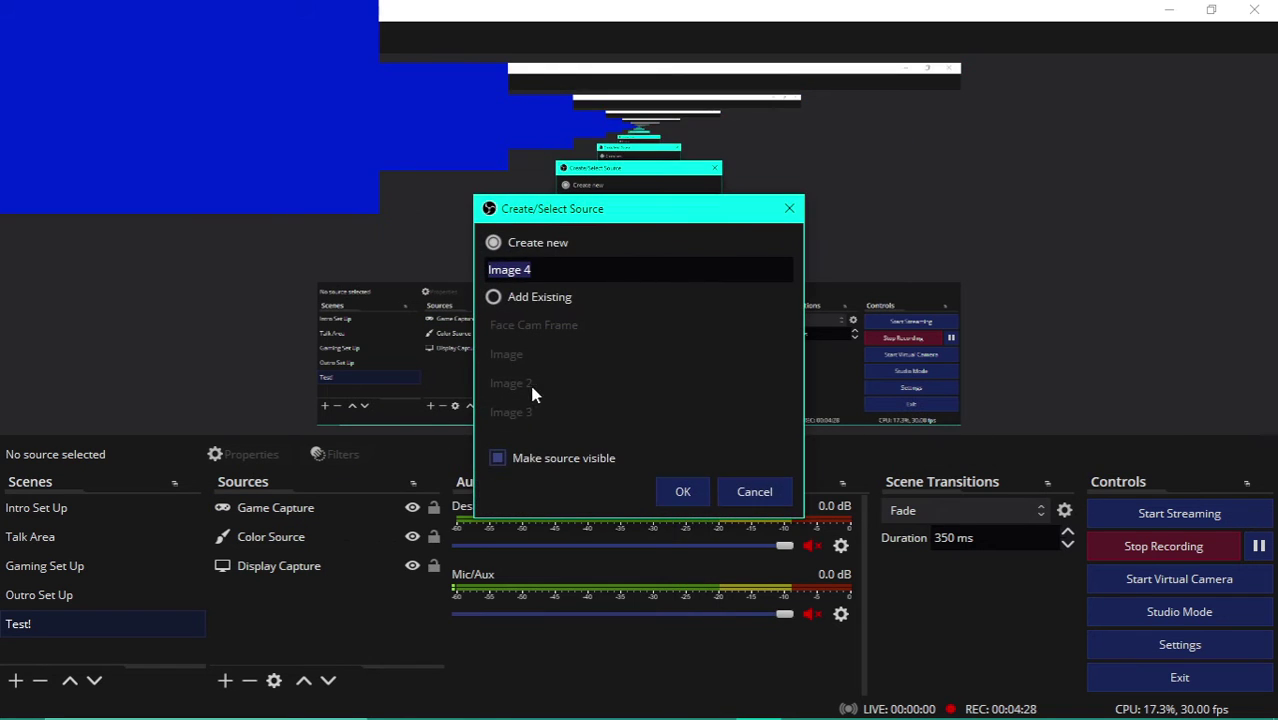
{"action": "left_click", "coordinate": [685, 491]}
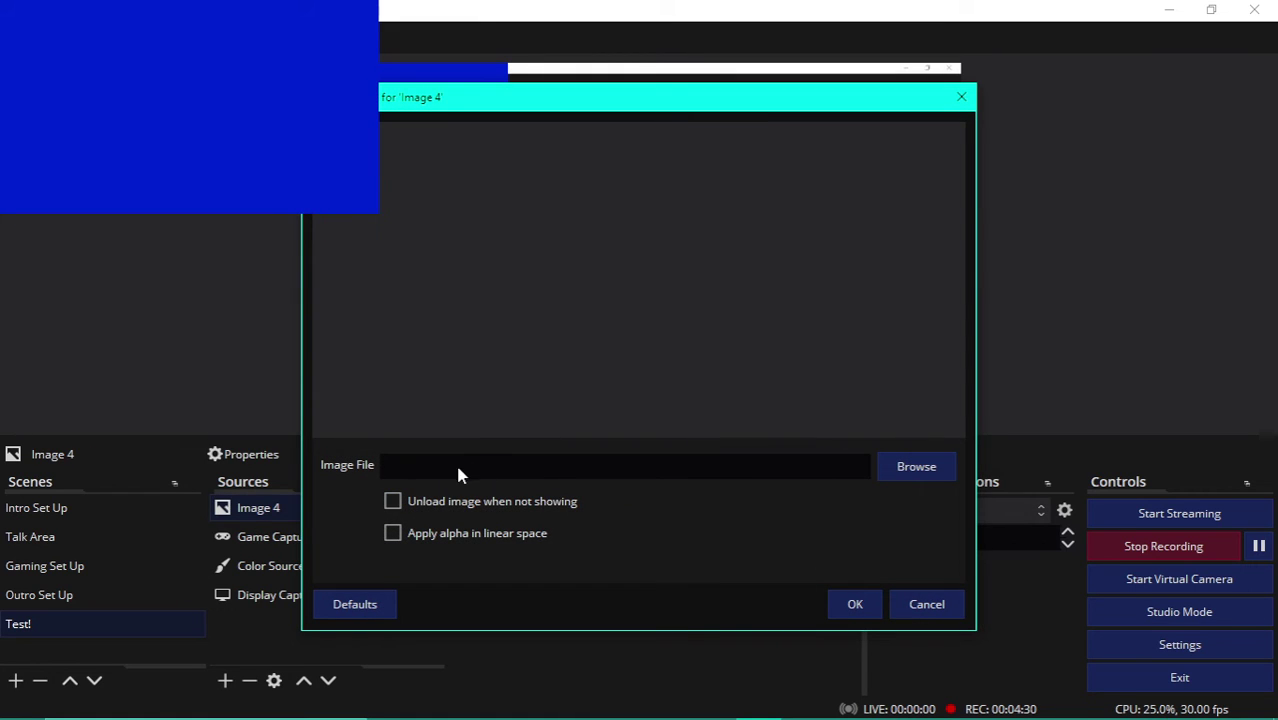
Switch to Notepad, add the line "this is image u can insert any image in it!" and minimize the window.
{"action": "key", "text": "alt+Tab"}
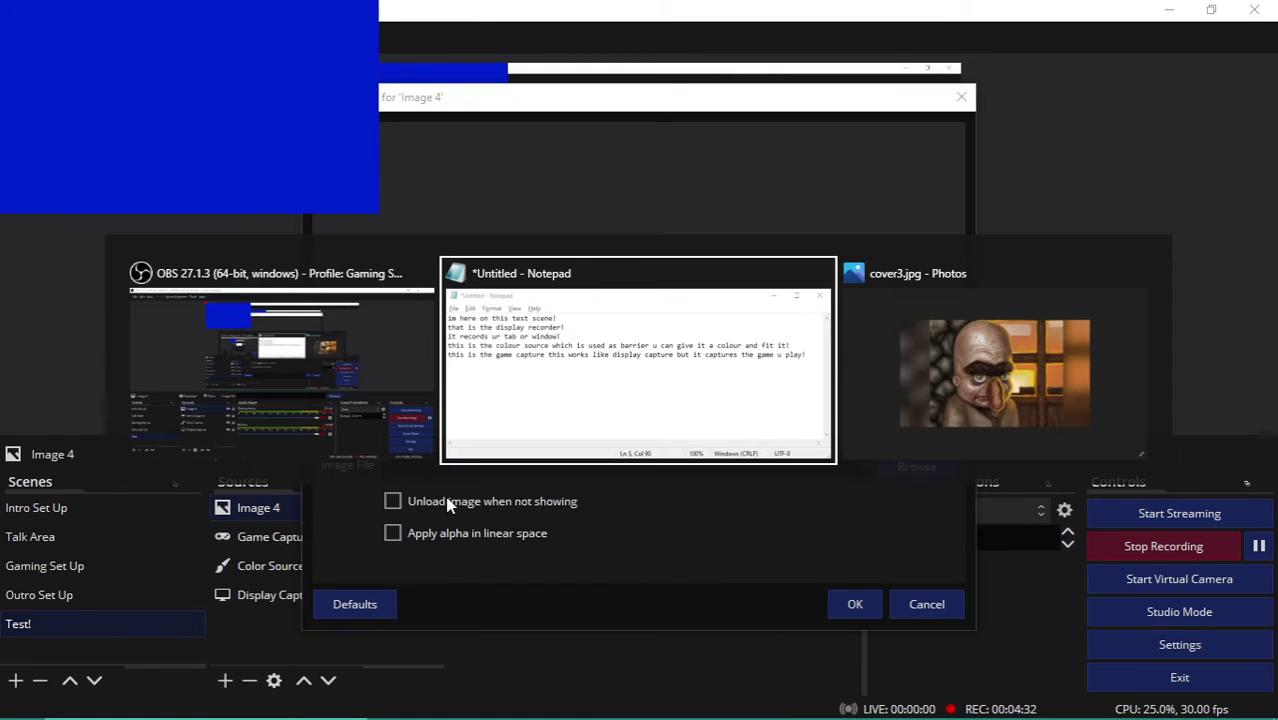
{"action": "type", "text": "th"}
{"action": "key", "text": "BackSpace"}
{"action": "key", "text": "BackSpace"}
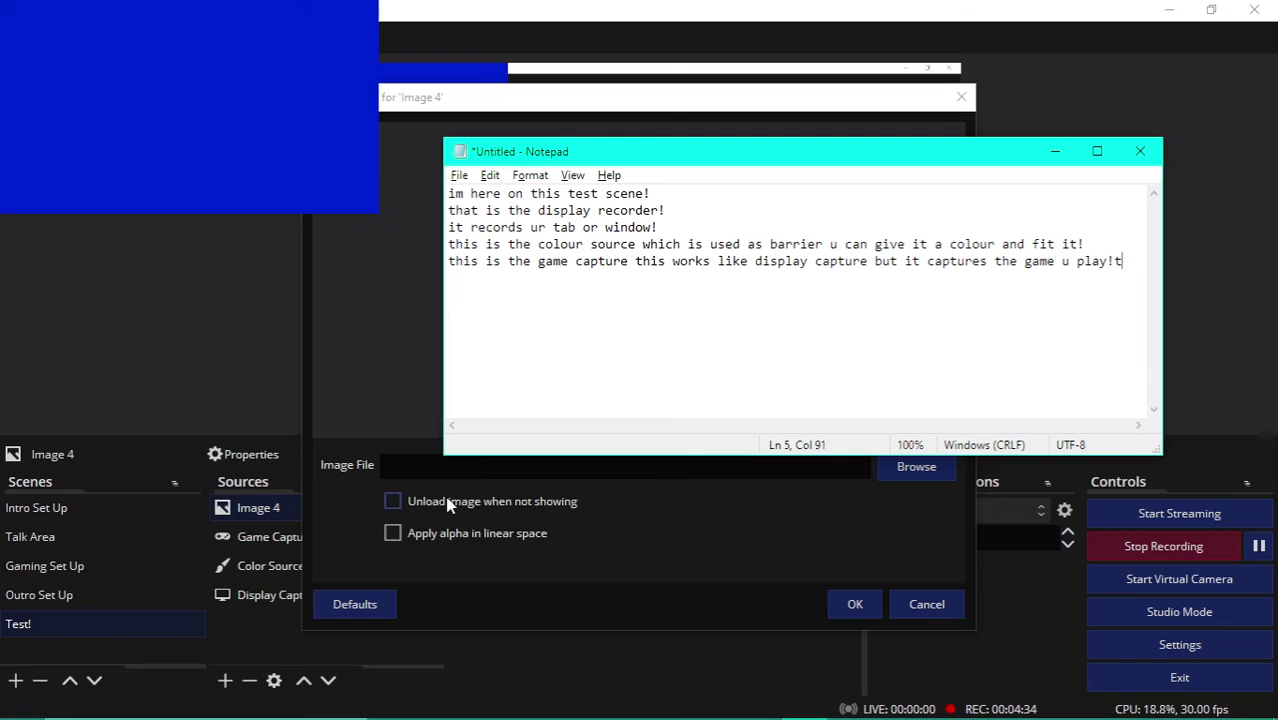
{"action": "key", "text": "Return"}
{"action": "type", "text": "this is image u can insert any image in it!"}
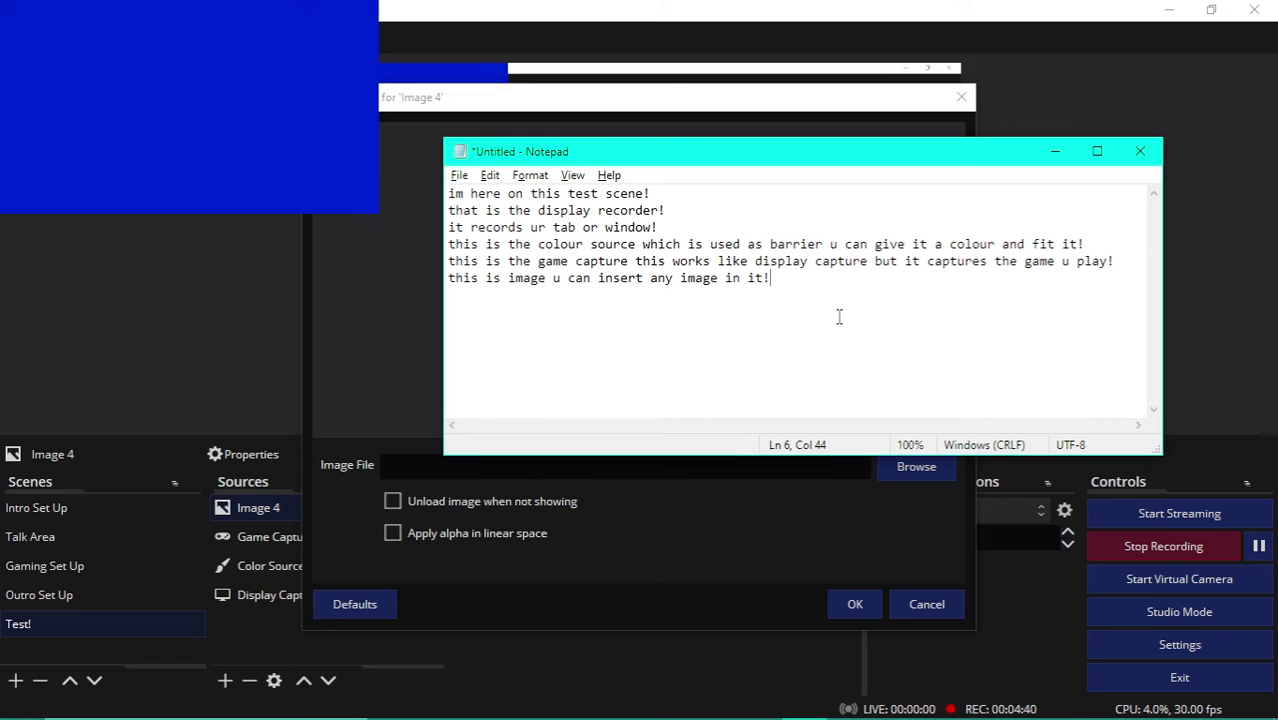
{"action": "left_click", "coordinate": [1055, 151]}
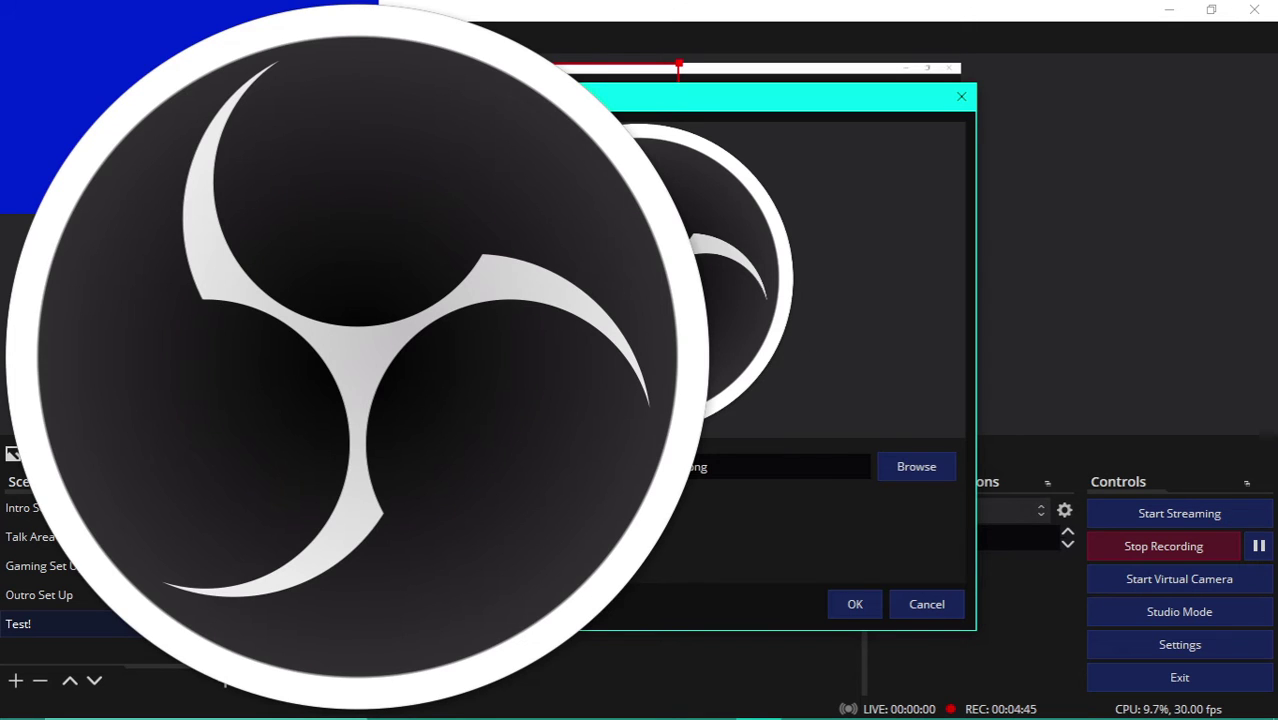
Accept the OBS logo image, shrink it and place it in the upper-right corner of the preview canvas.
{"action": "left_click", "coordinate": [857, 606]}
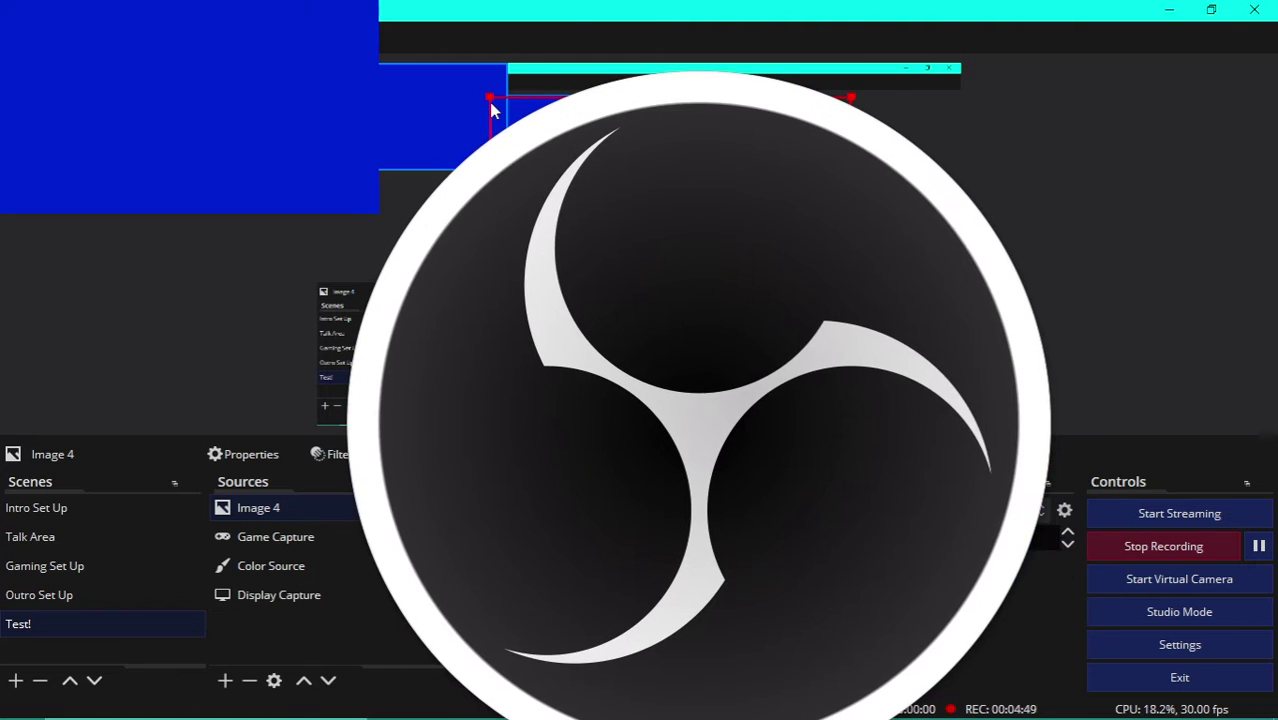
{"action": "left_click_drag", "start_coordinate": [490, 98], "coordinate": [701, 309]}
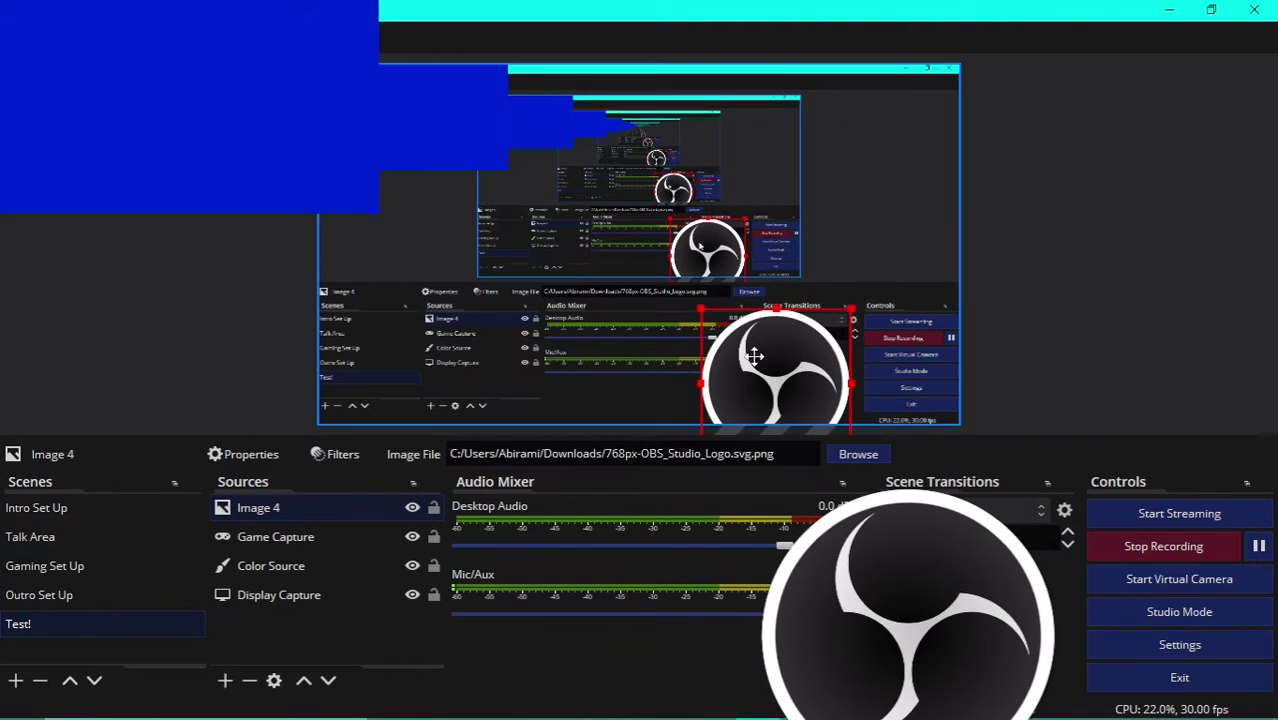
{"action": "left_click_drag", "start_coordinate": [754, 356], "coordinate": [850, 114]}
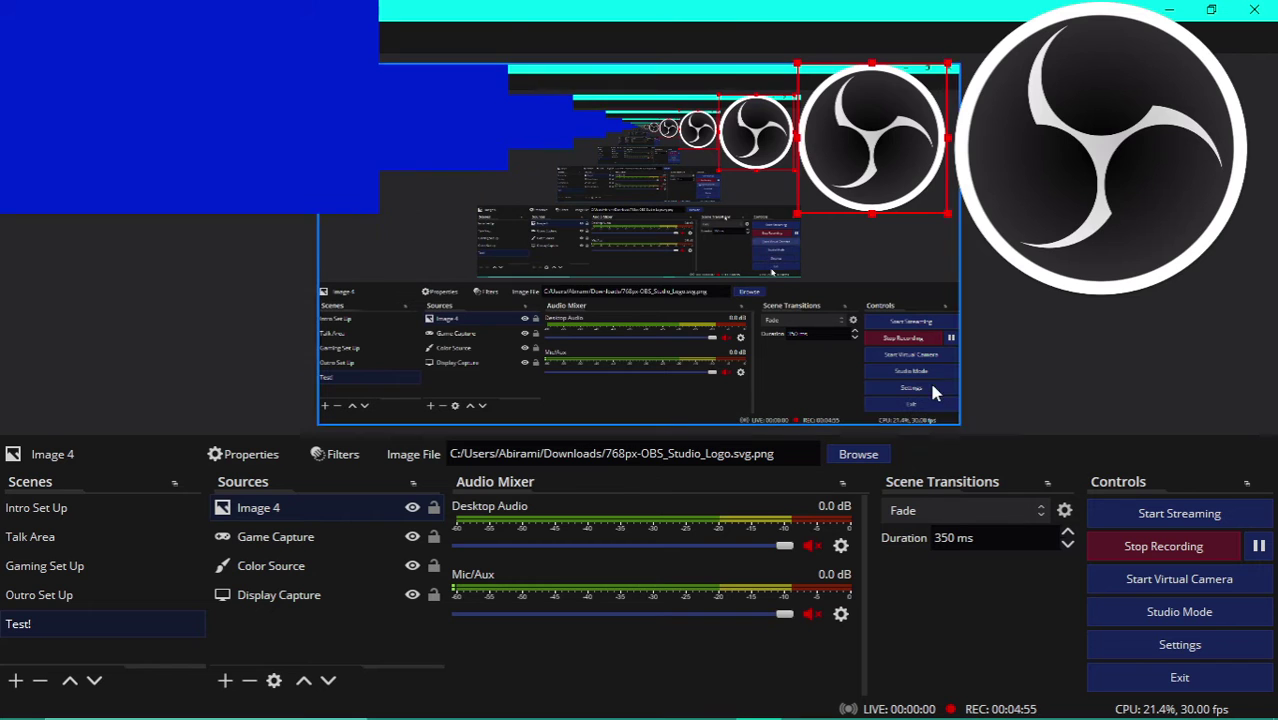
Create a new Media Source with the default name in the Test! scene.
{"action": "right_click", "coordinate": [250, 652]}
{"action": "mouse_move", "coordinate": [357, 511]}
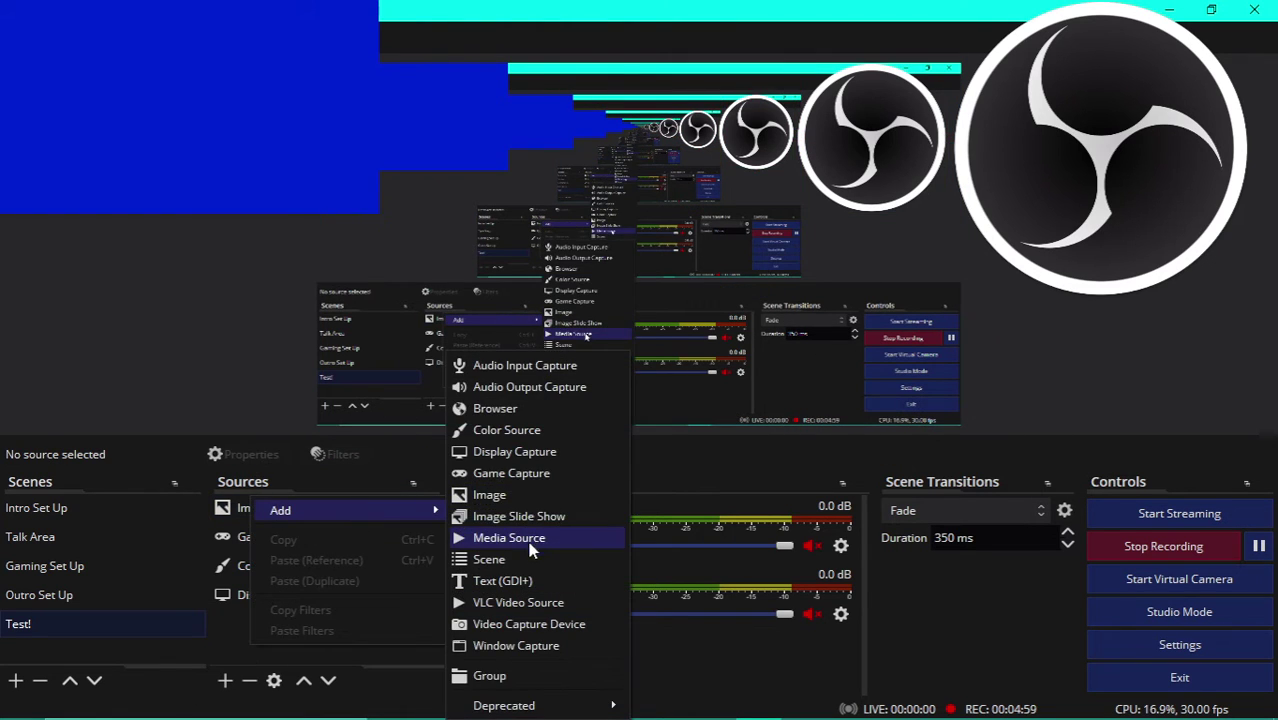
{"action": "left_click", "coordinate": [491, 538]}
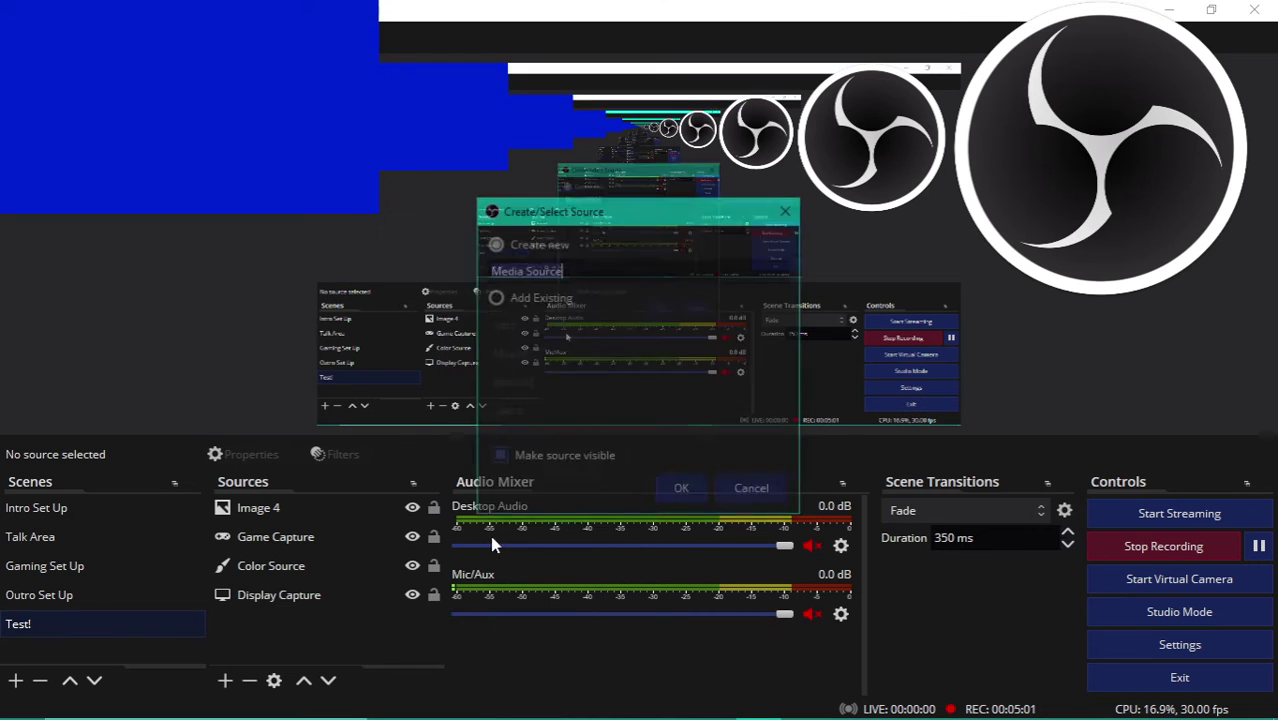
{"action": "left_click", "coordinate": [681, 488]}
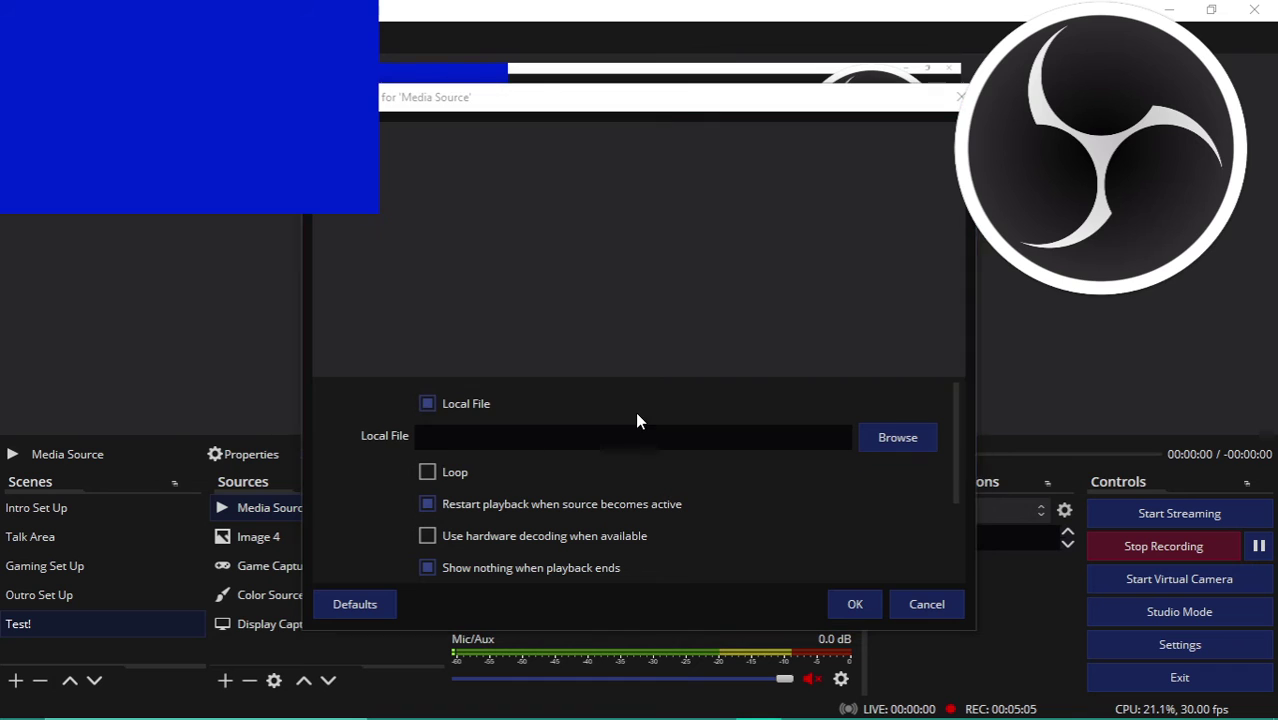
In Notepad, add "this is media source u can put any sound or music in it u can set it in loop which will make it play forever!".
{"action": "key", "text": "alt+Tab"}
{"action": "key", "text": "Return"}
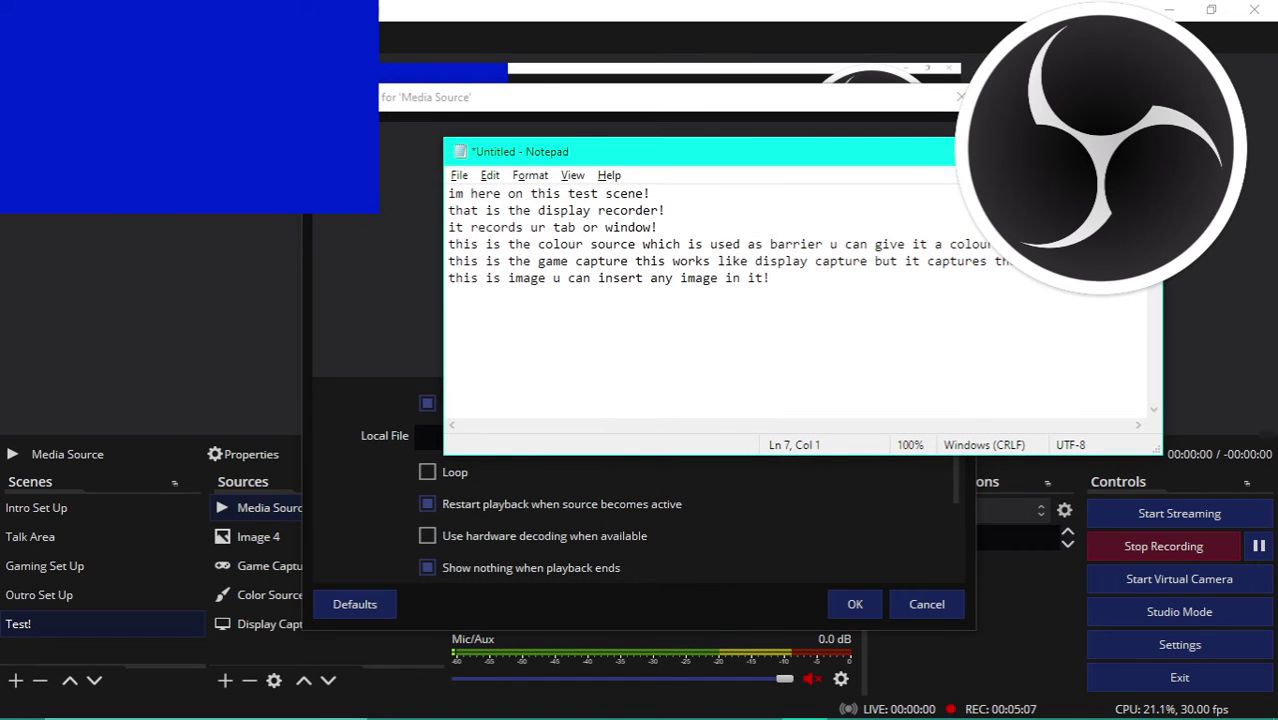
{"action": "type", "text": "this is media source u can put any sound or music in it u can set it in loop which will make it play forever!"}
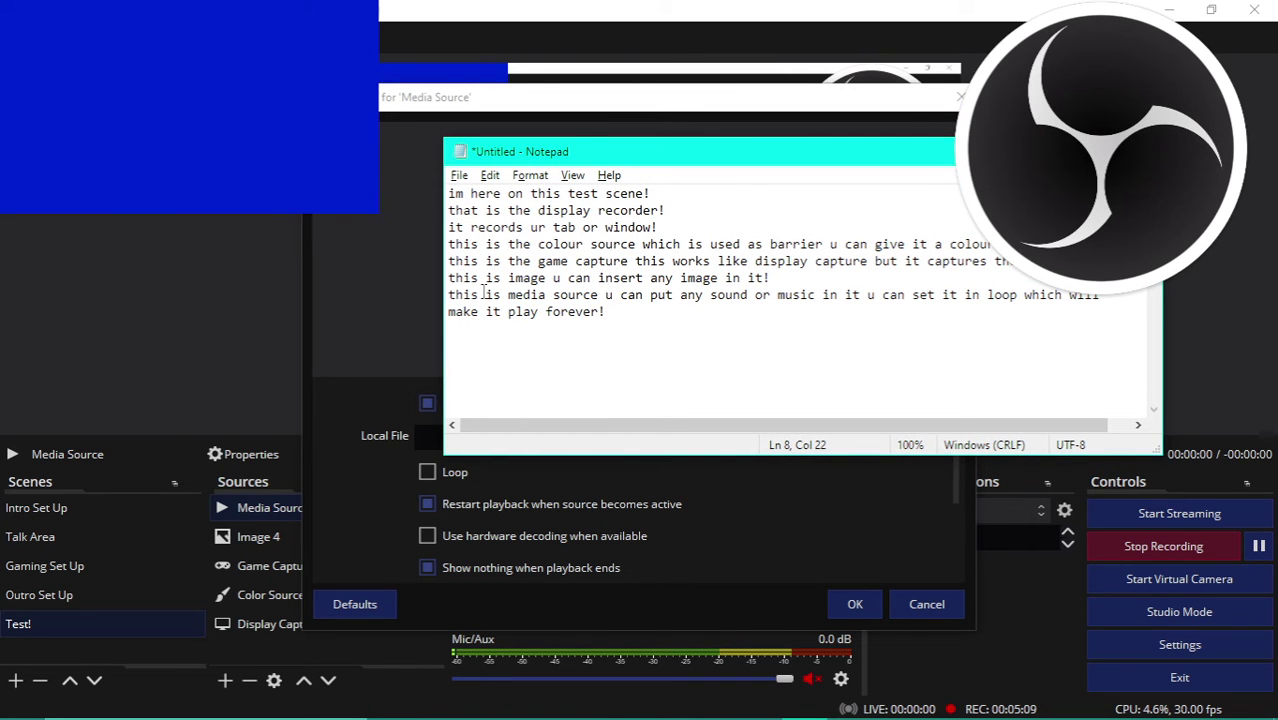
{"action": "left_click_drag", "start_coordinate": [449, 295], "coordinate": [599, 334]}
{"action": "left_click", "coordinate": [556, 335]}
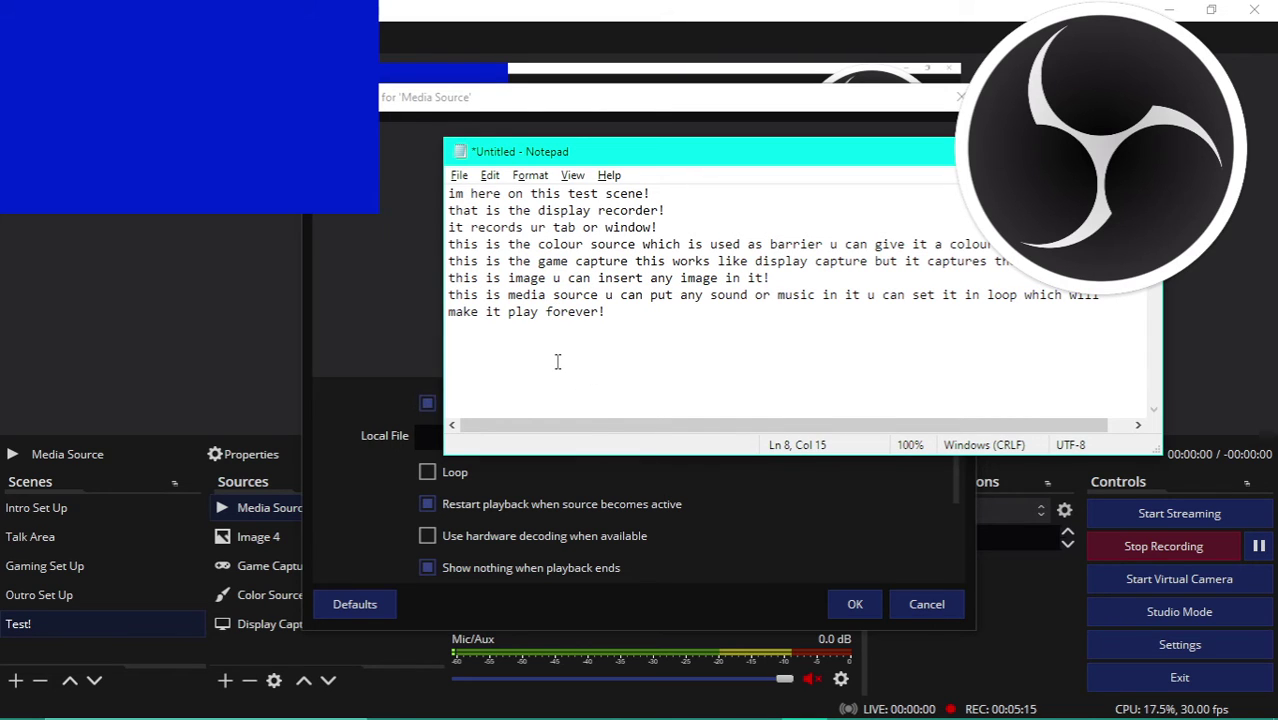
Back in OBS, load Wii Music - No Copyright.mp3 as the media source's local file with Loop enabled, and accept the properties.
{"action": "left_click", "coordinate": [440, 487]}
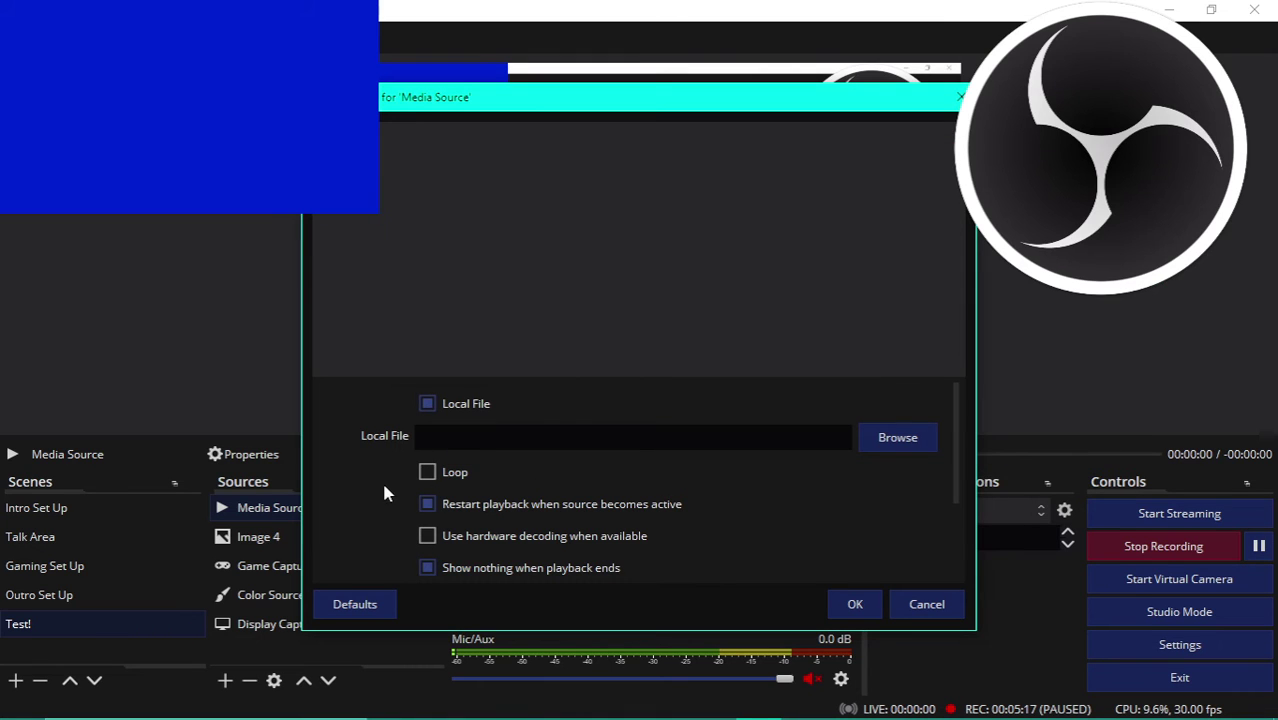
{"action": "scroll", "coordinate": [425, 490], "scroll_direction": "down", "scroll_amount": 2}
{"action": "scroll", "coordinate": [430, 440], "scroll_direction": "up", "scroll_amount": 1}
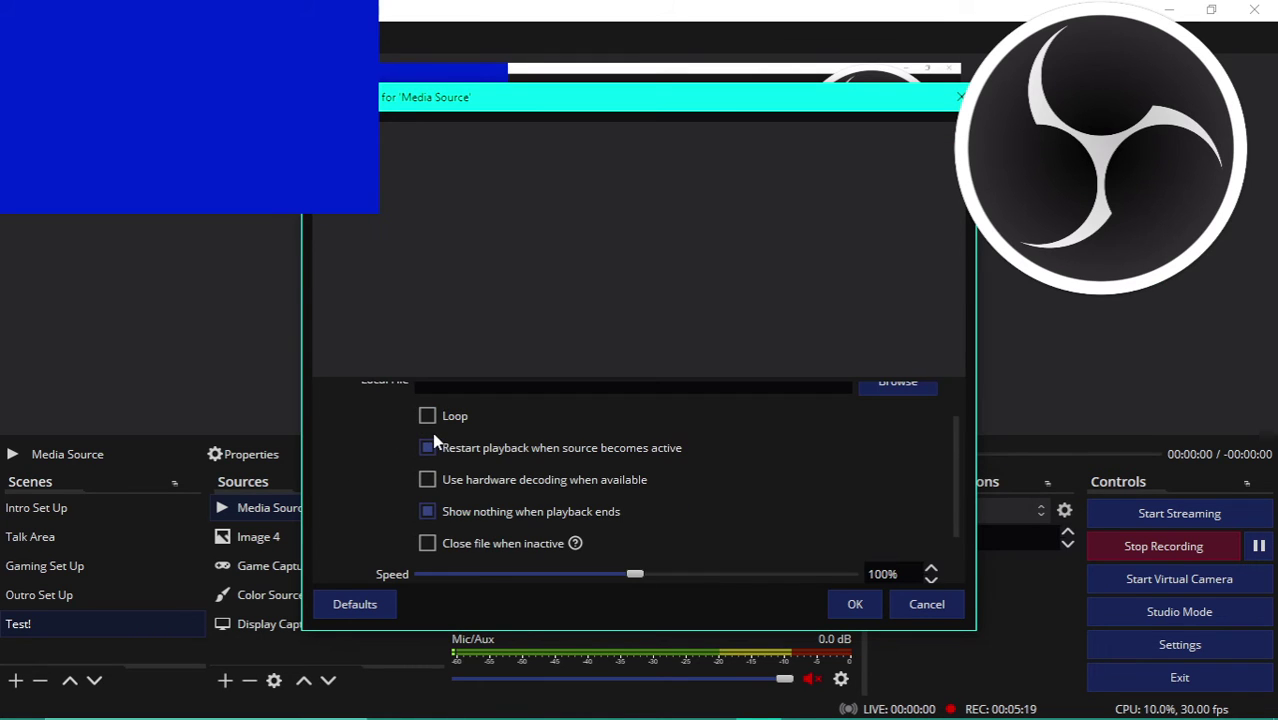
{"action": "scroll", "coordinate": [432, 428], "scroll_direction": "down", "scroll_amount": 2}
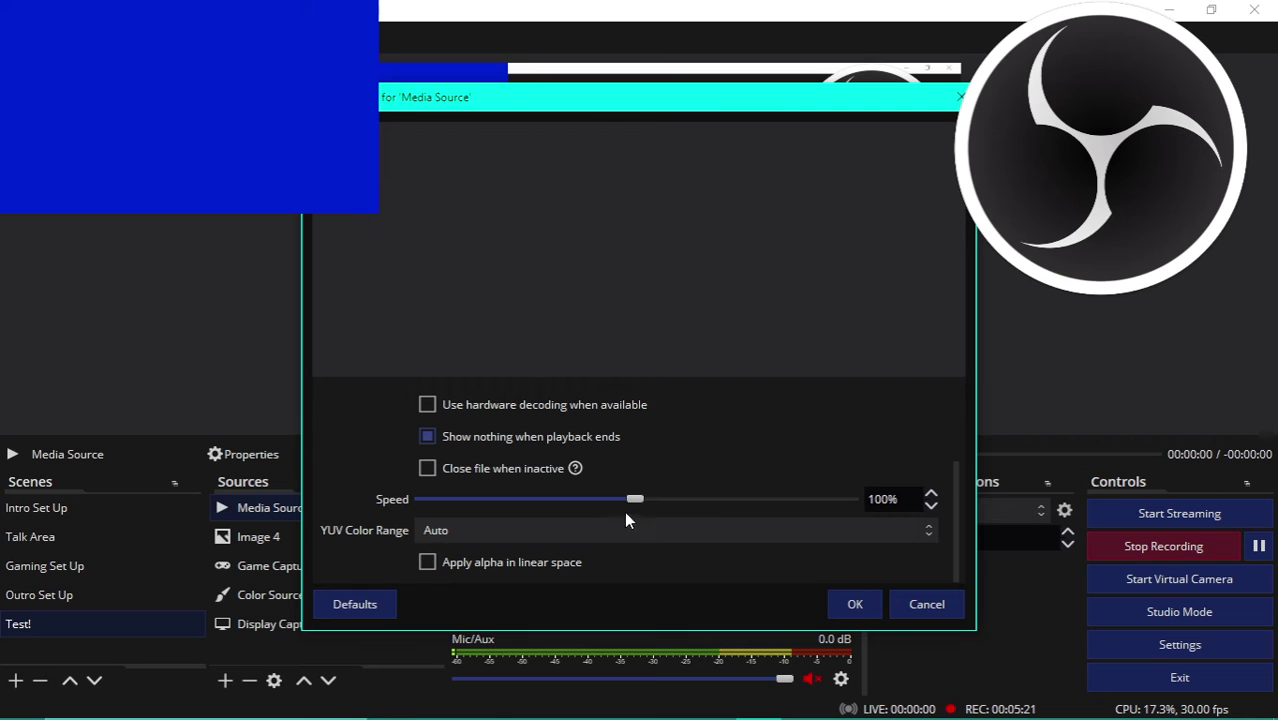
{"action": "left_click_drag", "start_coordinate": [640, 502], "coordinate": [636, 504]}
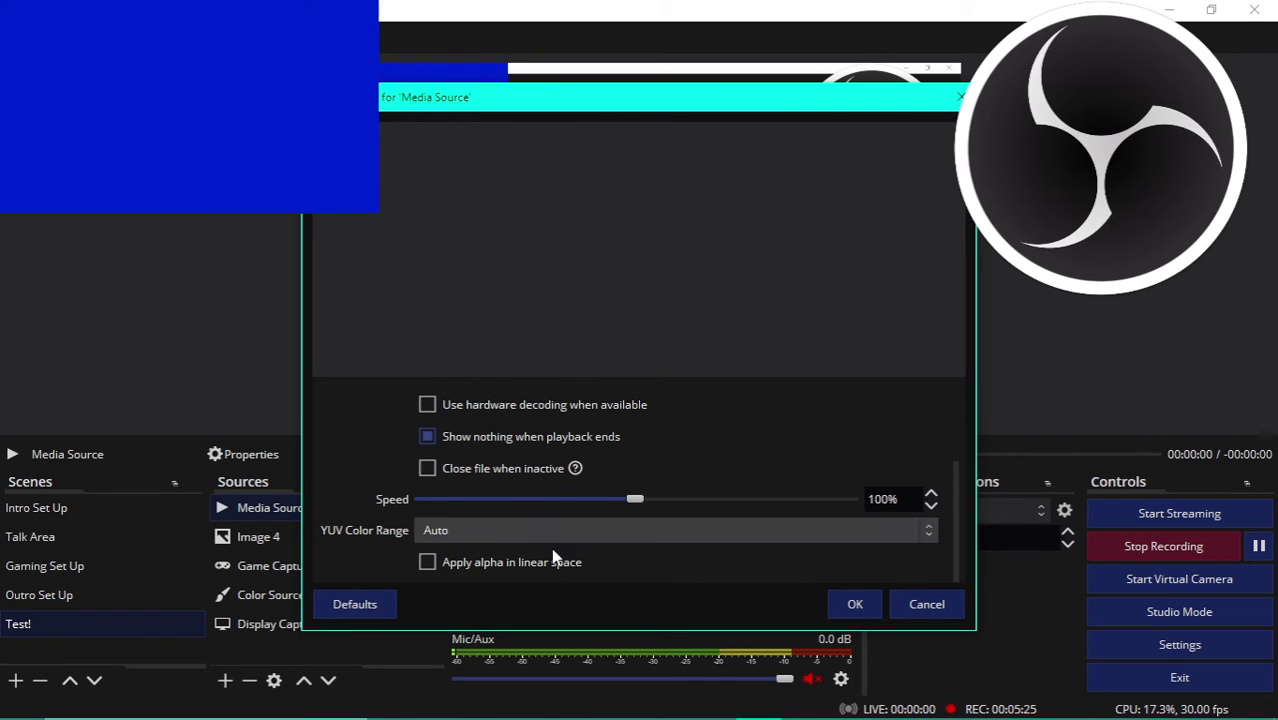
{"action": "scroll", "coordinate": [541, 473], "scroll_direction": "up", "scroll_amount": 3}
{"action": "left_click", "coordinate": [910, 440]}
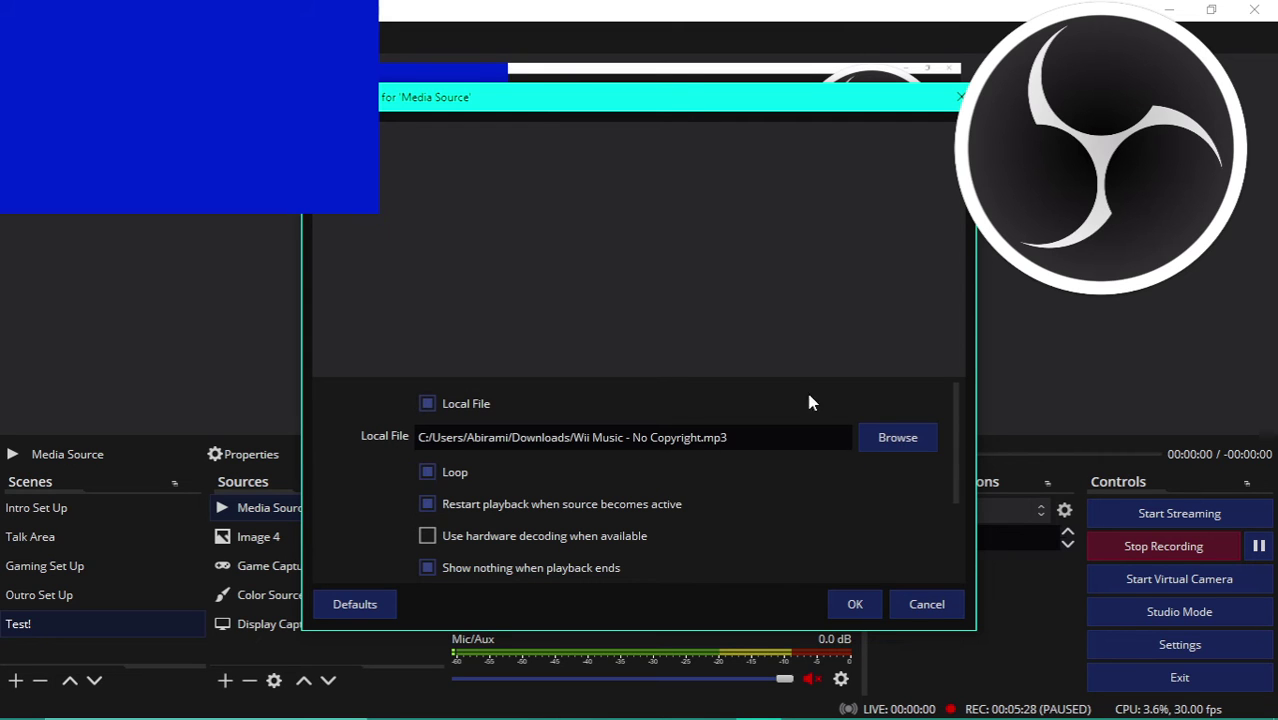
{"action": "left_click", "coordinate": [853, 604]}
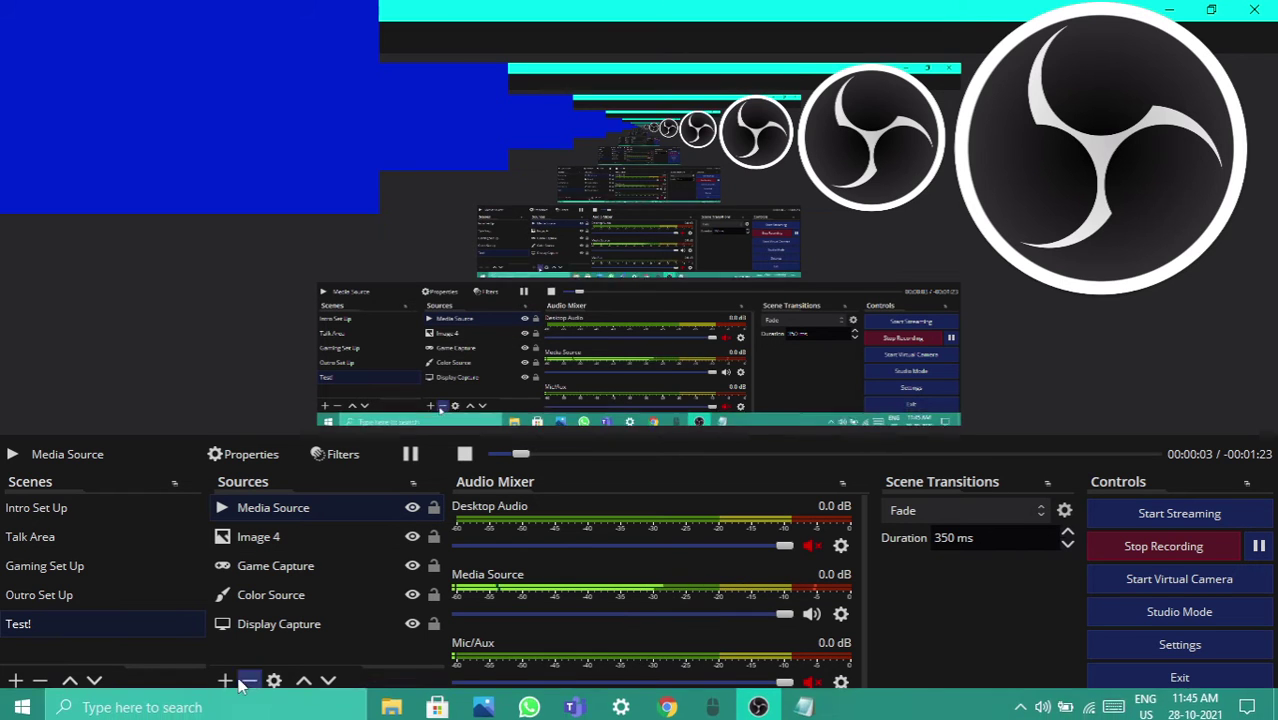
Create a new Text (GDI+) source with the default name in the Test! scene.
{"action": "right_click", "coordinate": [322, 657]}
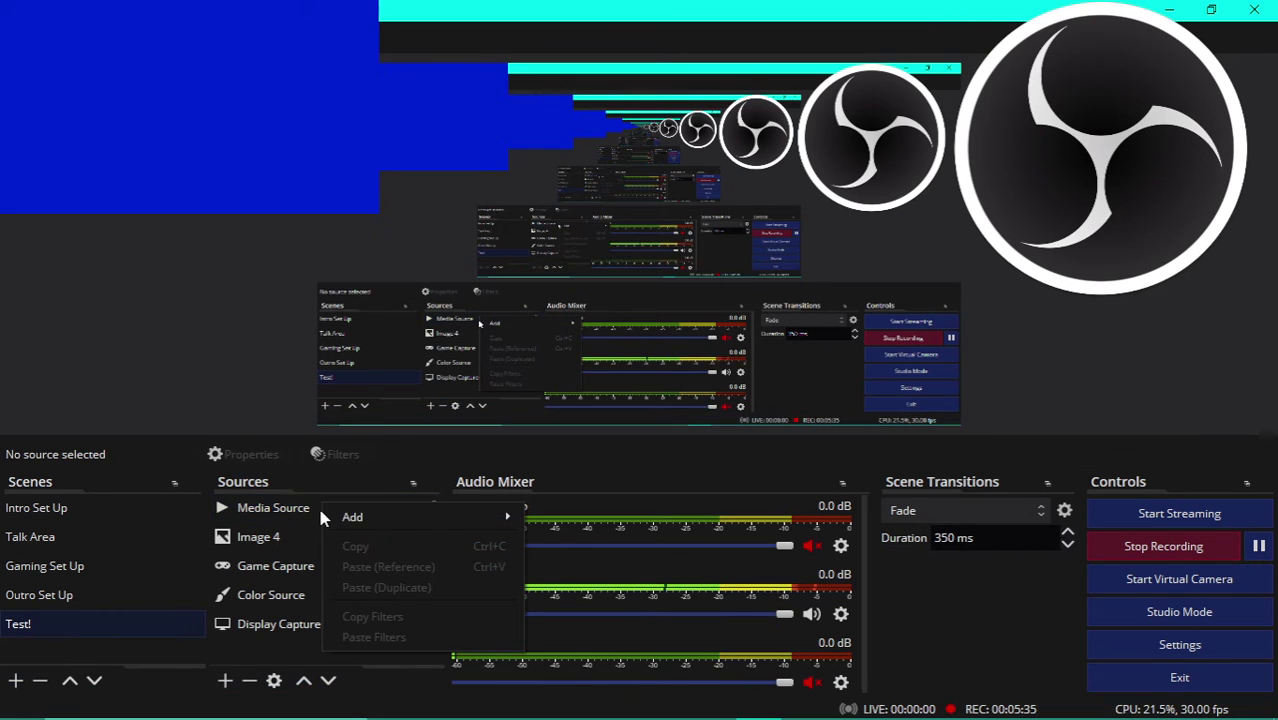
{"action": "left_click", "coordinate": [320, 507]}
{"action": "right_click", "coordinate": [341, 630]}
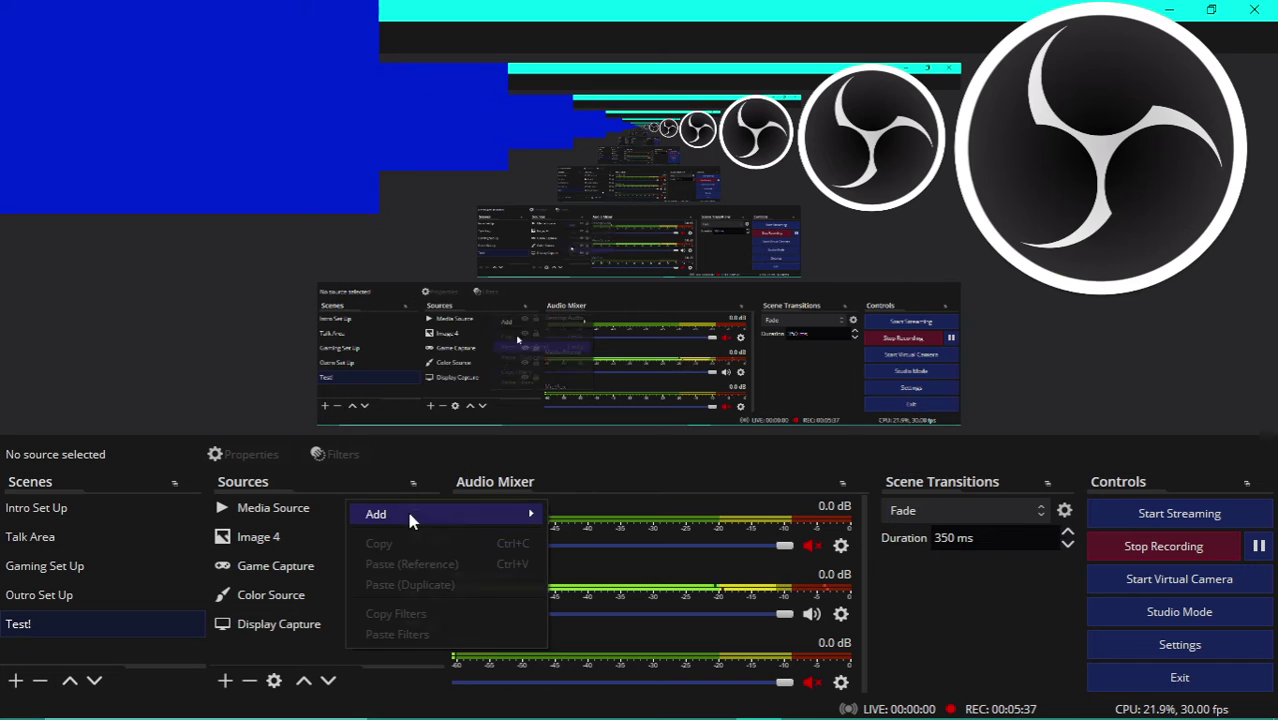
{"action": "mouse_move", "coordinate": [420, 513]}
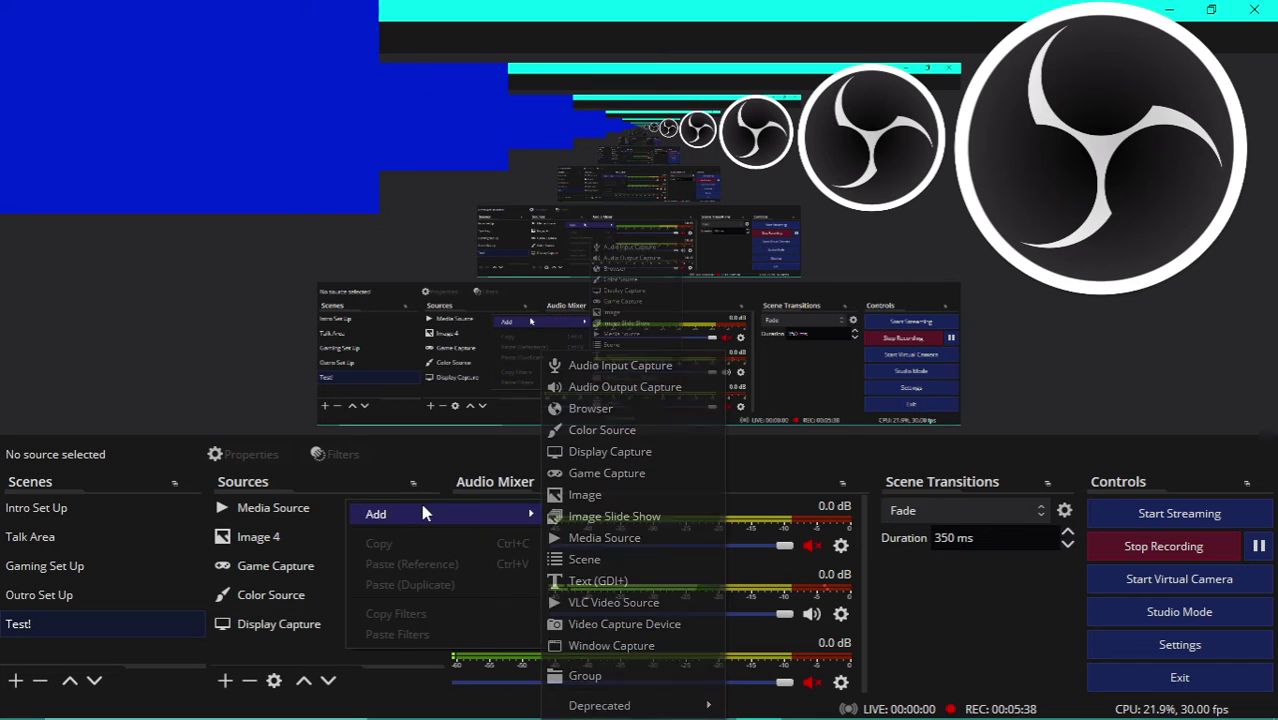
{"action": "left_click", "coordinate": [575, 588]}
{"action": "left_click", "coordinate": [676, 490]}
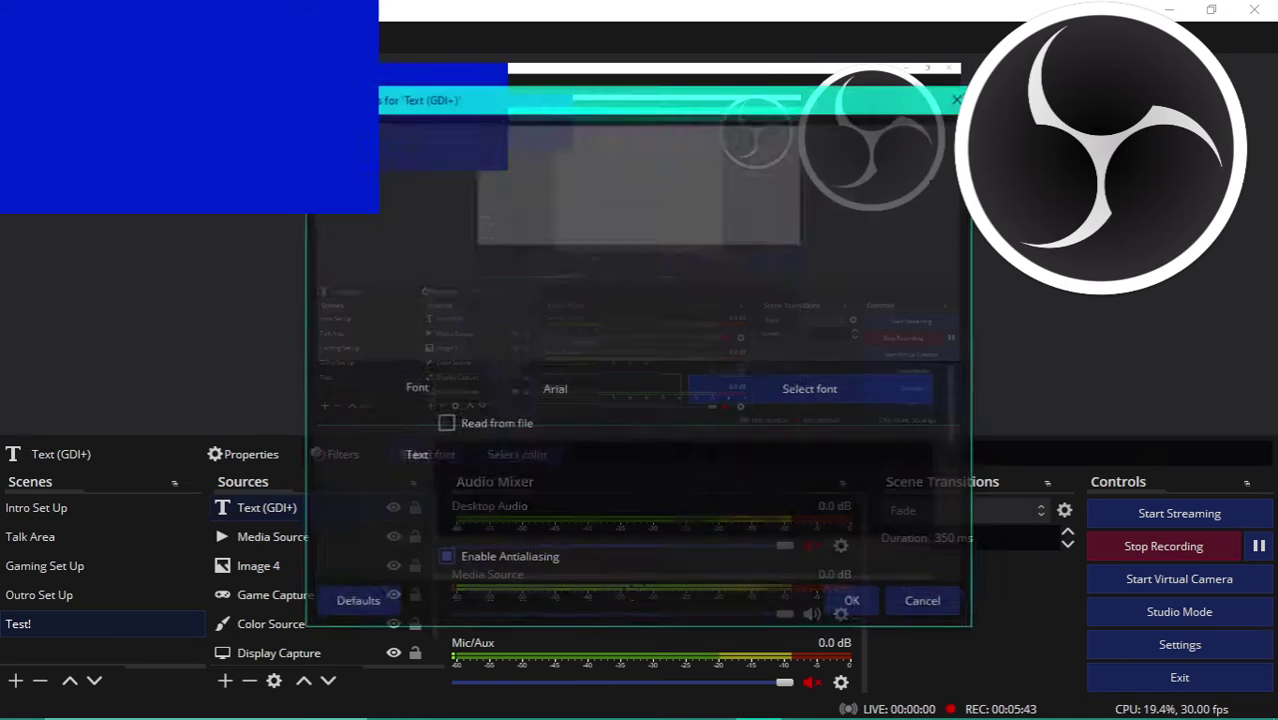
Switch to Notepad and write a note explaining the text source's text, font, size 72, colour, outline and gradient options.
{"action": "key", "text": "alt+Tab"}
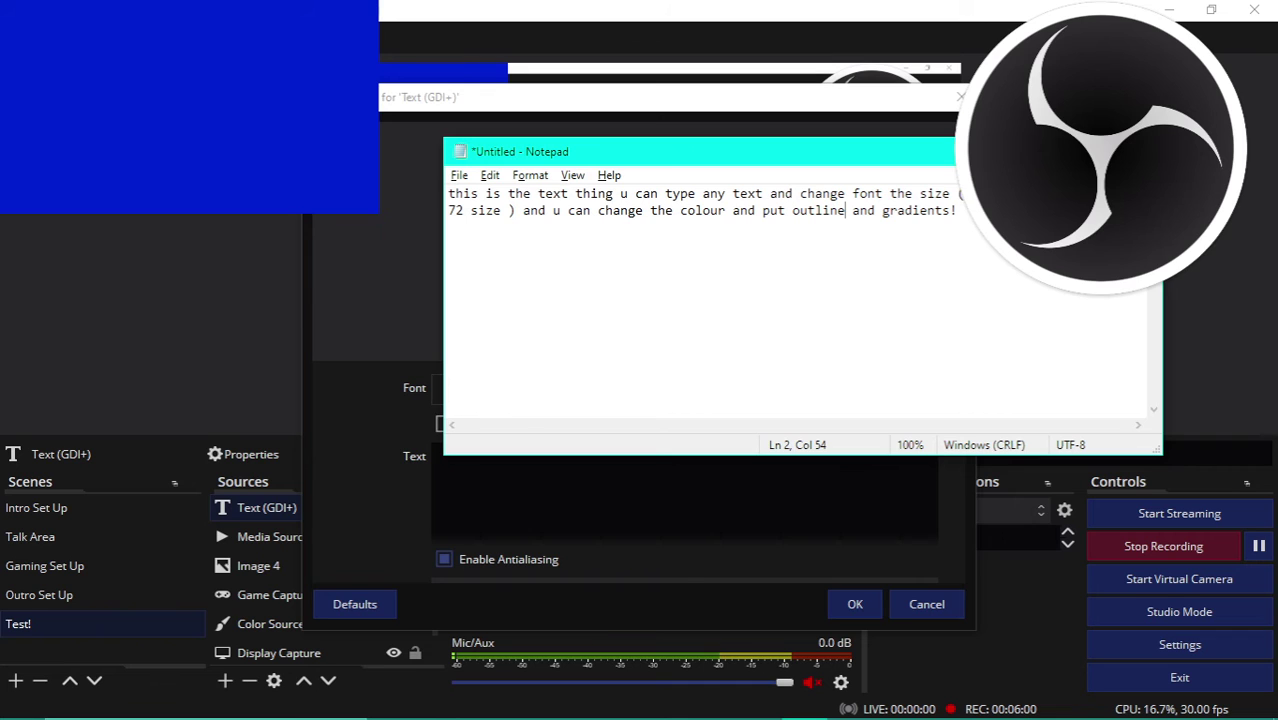
{"action": "left_click", "coordinate": [1047, 151]}
Back in OBS, open the text source's font selection and set the size to 72.
{"action": "left_click", "coordinate": [802, 396]}
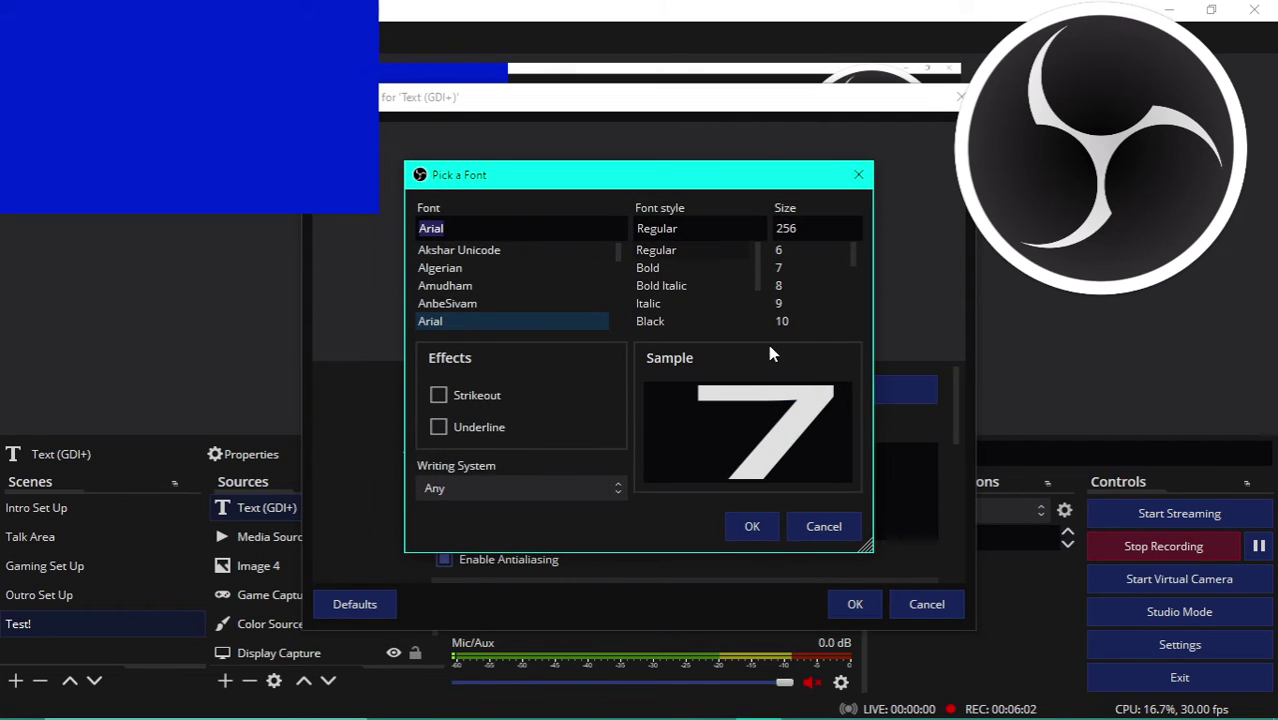
{"action": "scroll", "coordinate": [816, 320], "scroll_direction": "down", "scroll_amount": 4}
{"action": "left_click", "coordinate": [786, 320]}
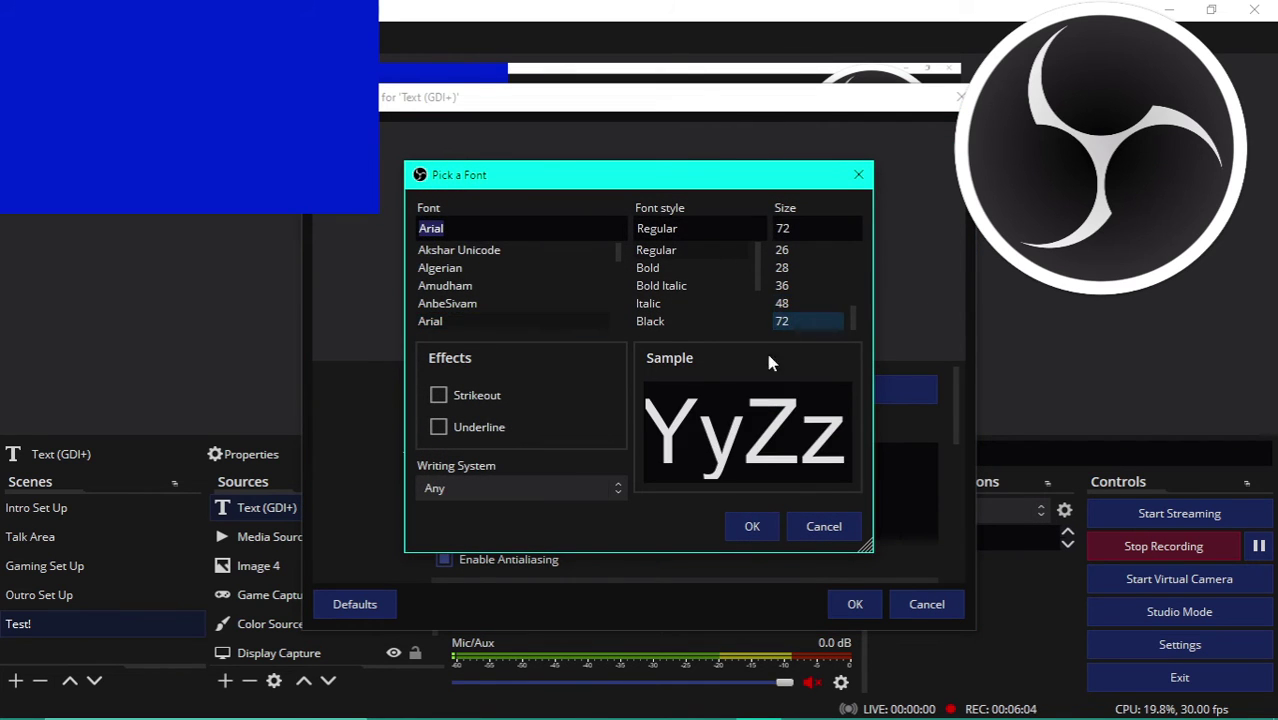
Try the Strikeout and Underline effects on the font sample, switching both off again.
{"action": "left_click", "coordinate": [440, 395]}
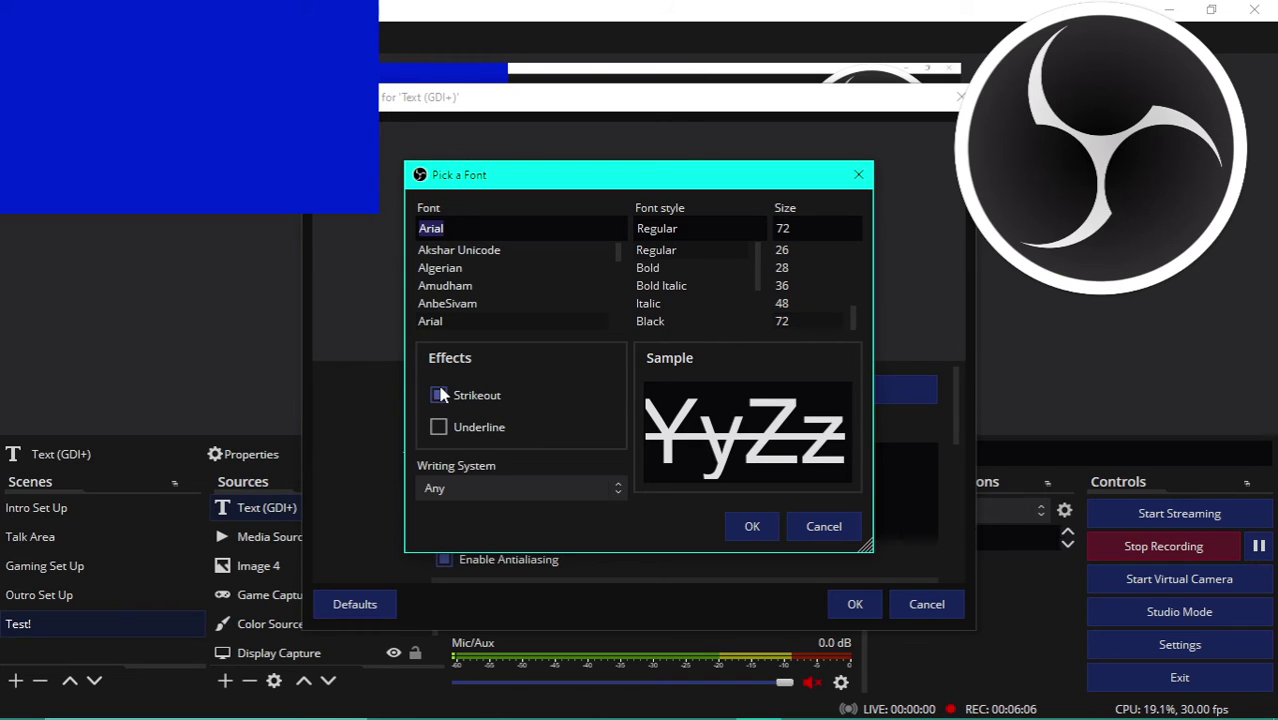
{"action": "left_click", "coordinate": [438, 427]}
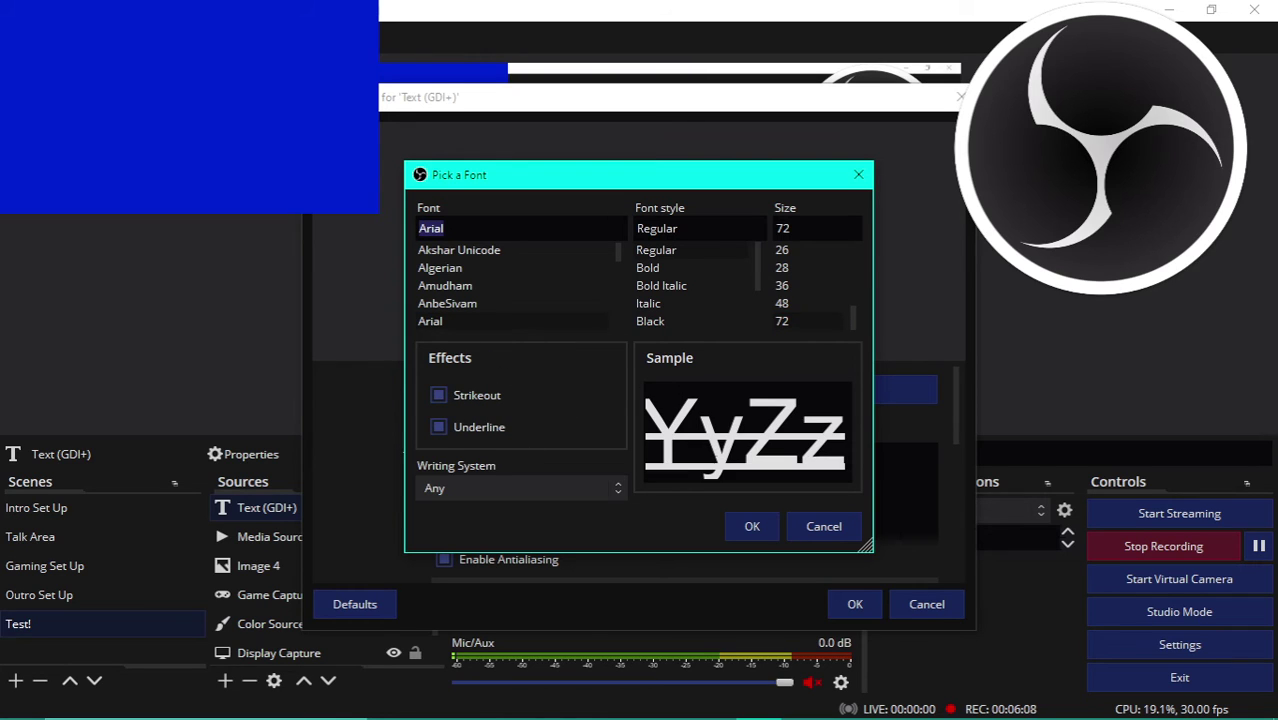
{"action": "left_click", "coordinate": [439, 395]}
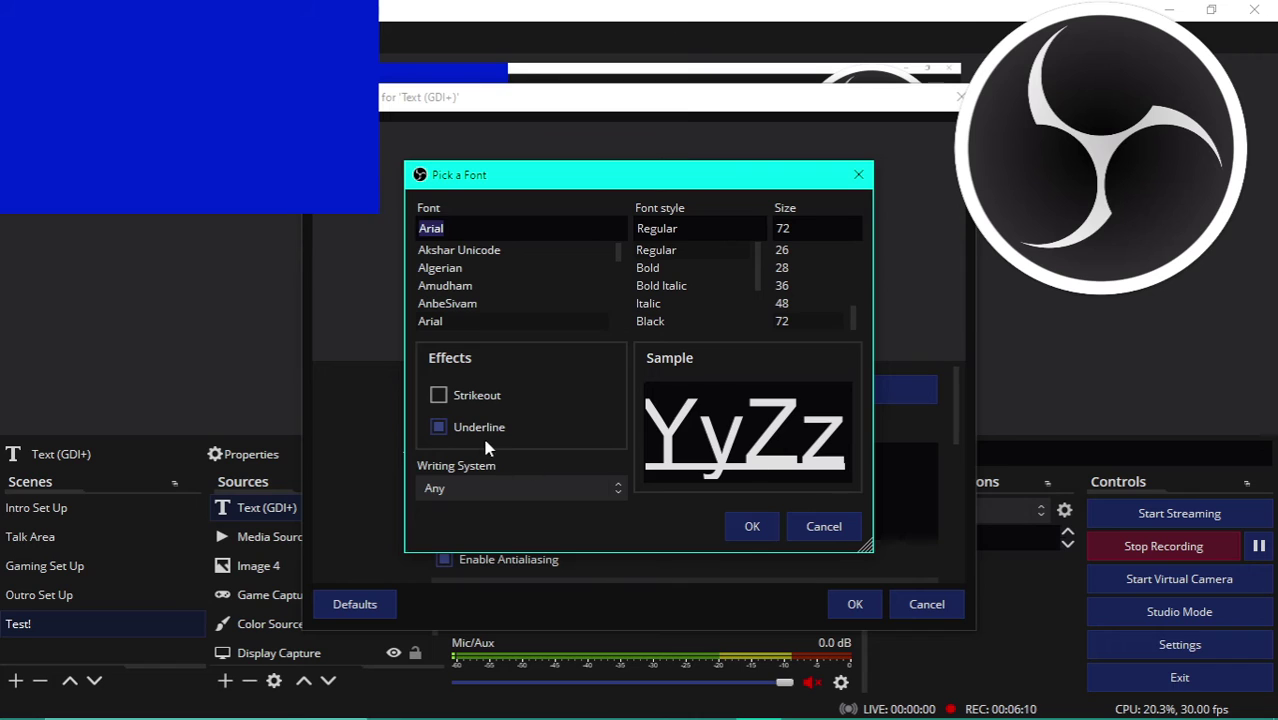
{"action": "left_click", "coordinate": [479, 432]}
Choose the Comic Sans MS font, preview Bold Italic, return the style to Regular, and accept the font.
{"action": "scroll", "coordinate": [479, 272], "scroll_direction": "down", "scroll_amount": 6}
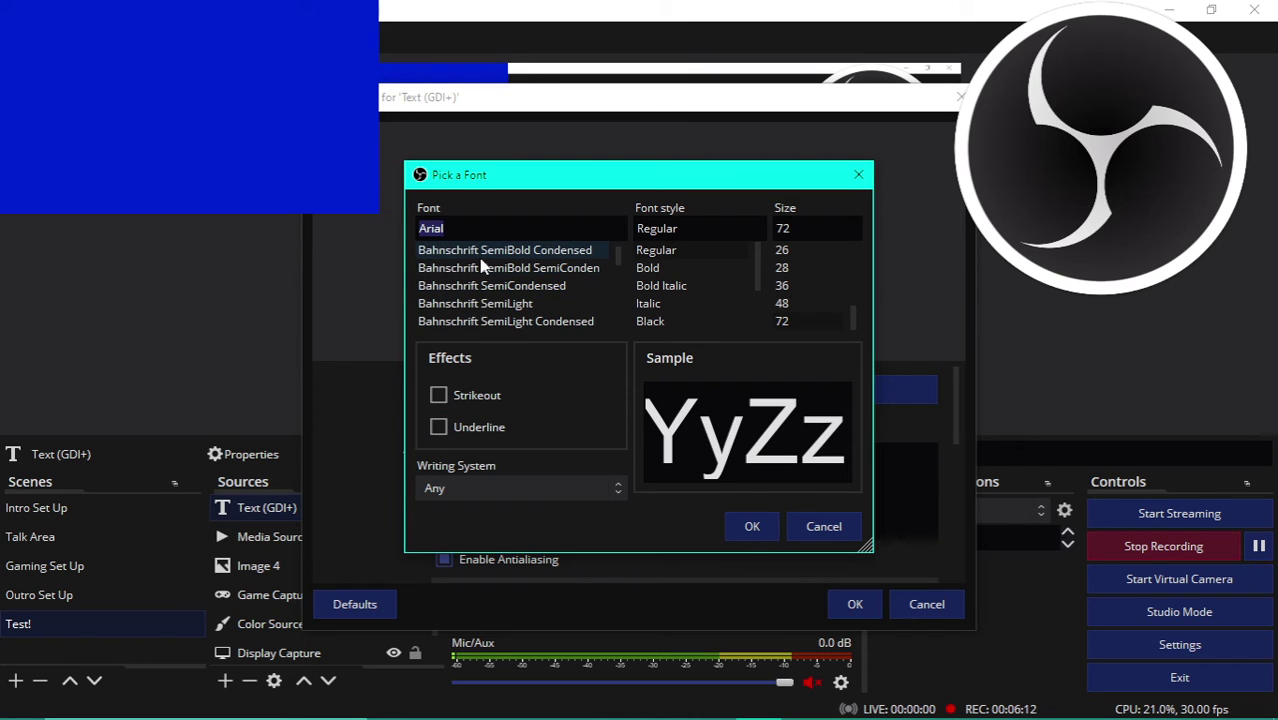
{"action": "left_click", "coordinate": [483, 236]}
{"action": "key", "text": "c"}
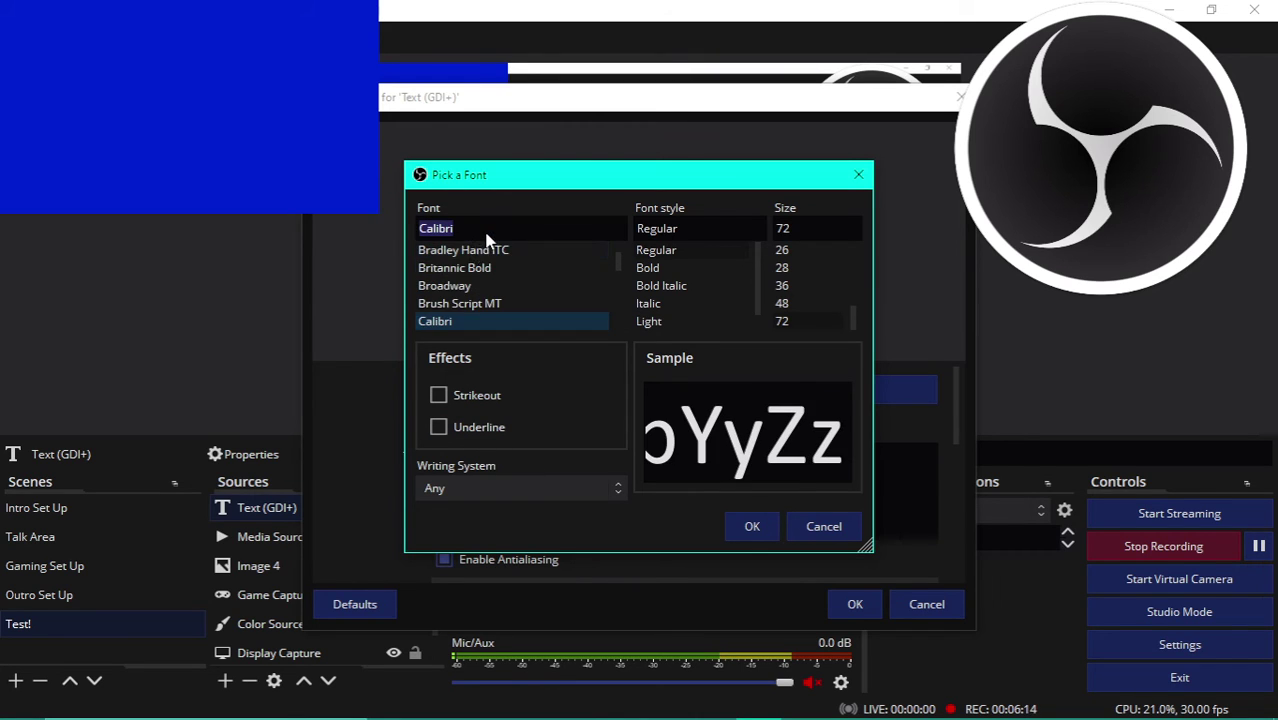
{"action": "scroll", "coordinate": [474, 308], "scroll_direction": "down", "scroll_amount": 5}
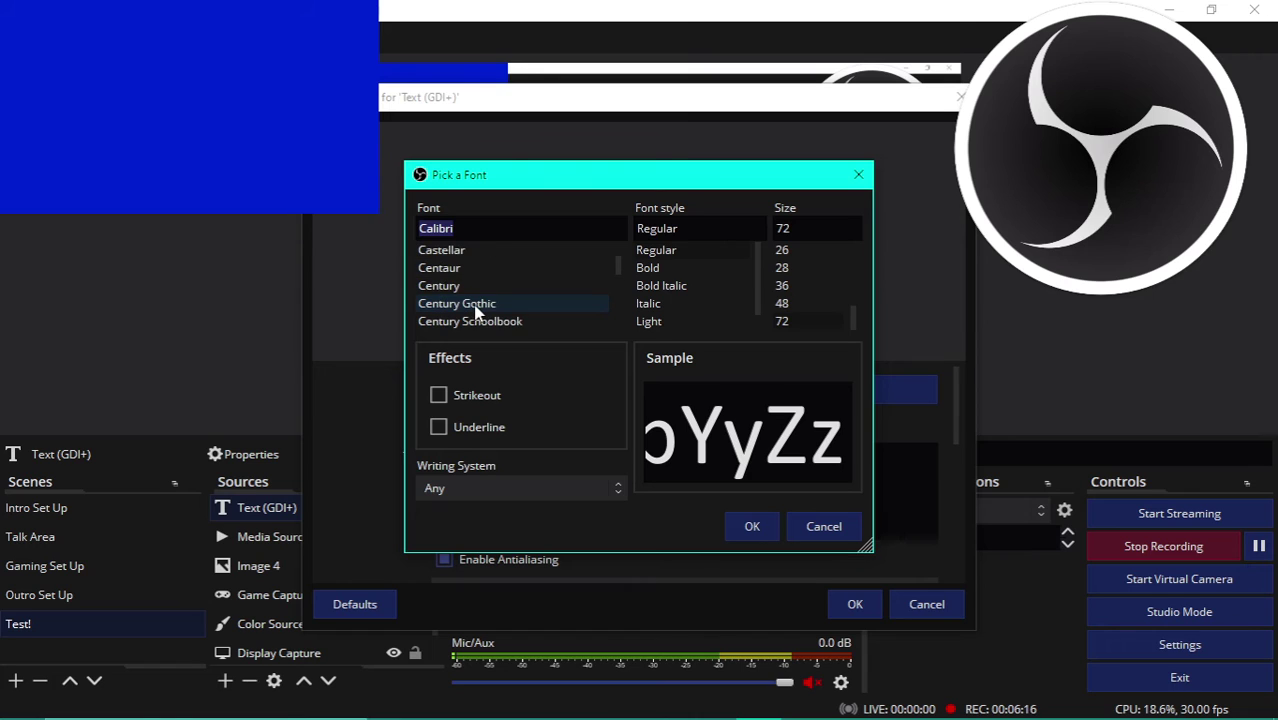
{"action": "scroll", "coordinate": [476, 300], "scroll_direction": "down", "scroll_amount": 1}
{"action": "left_click", "coordinate": [458, 267]}
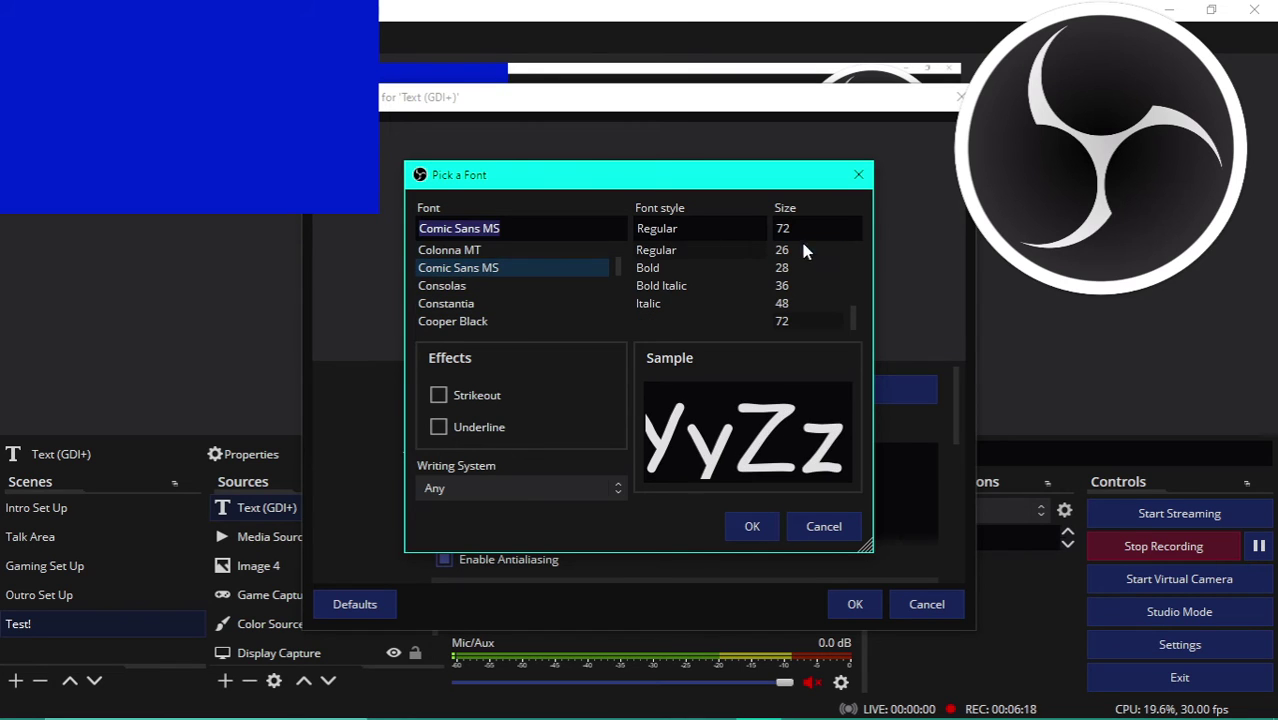
{"action": "left_click", "coordinate": [664, 285]}
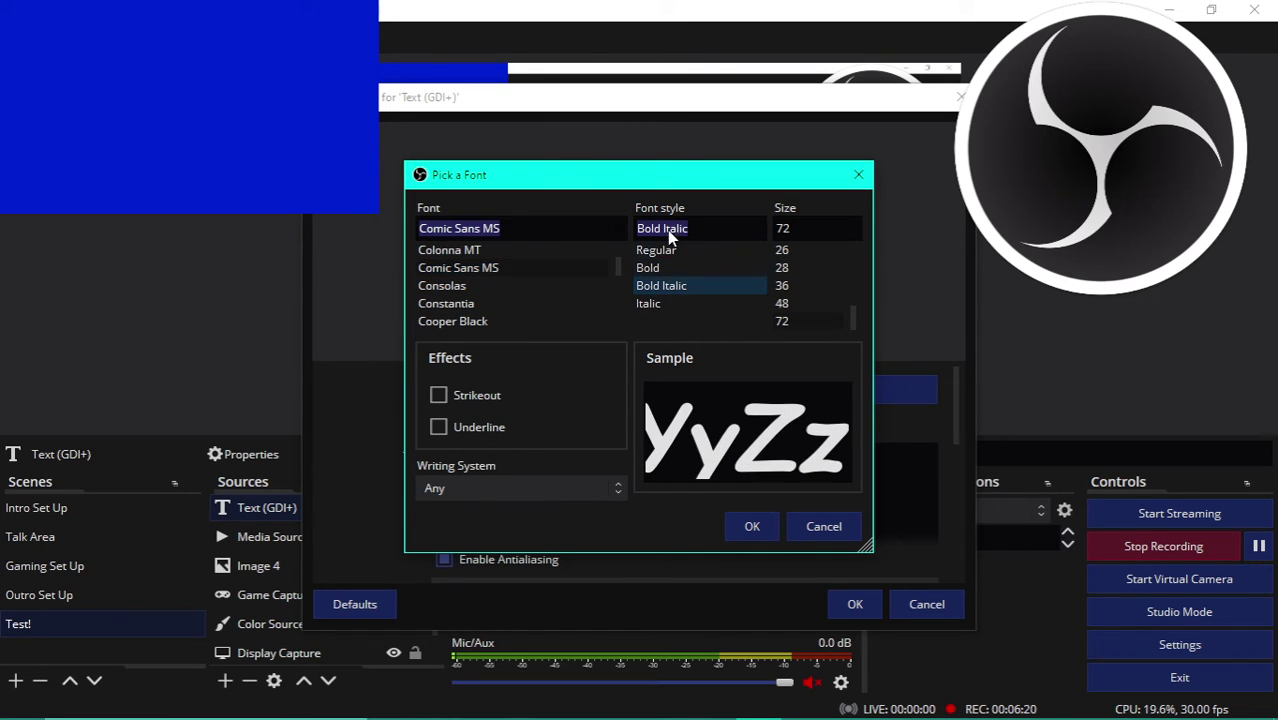
{"action": "left_click", "coordinate": [676, 252]}
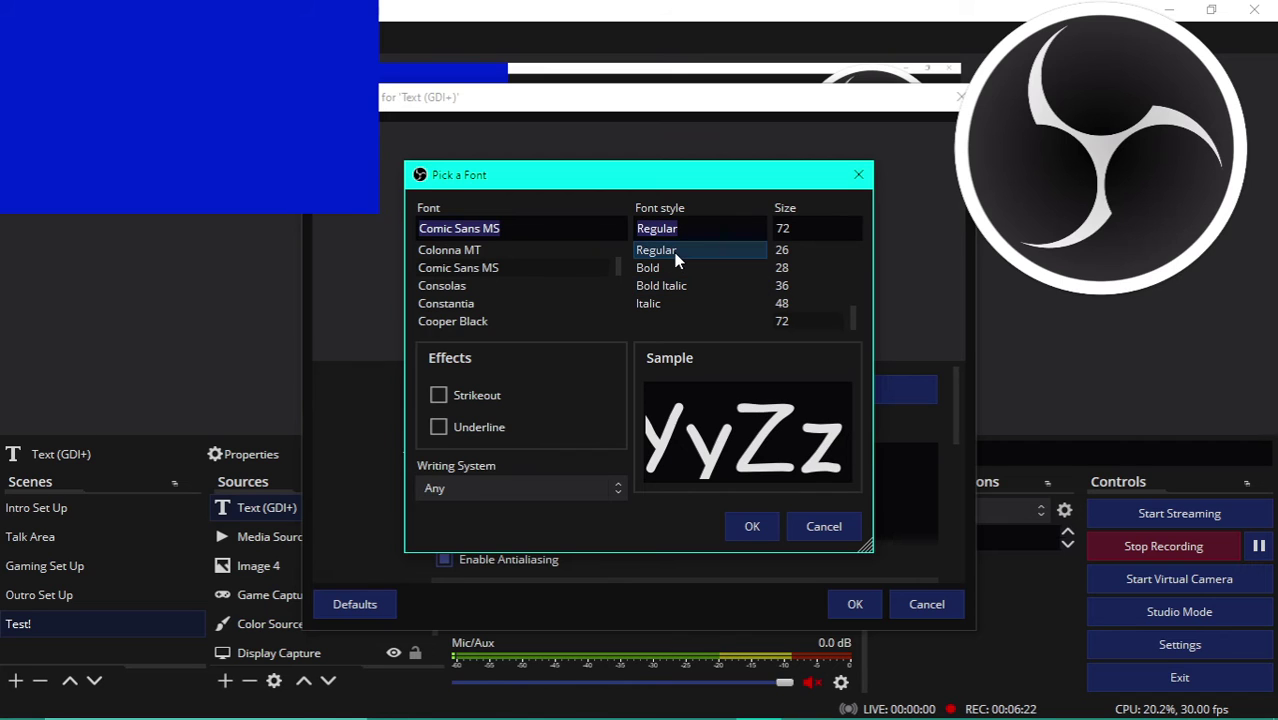
{"action": "left_click", "coordinate": [751, 525]}
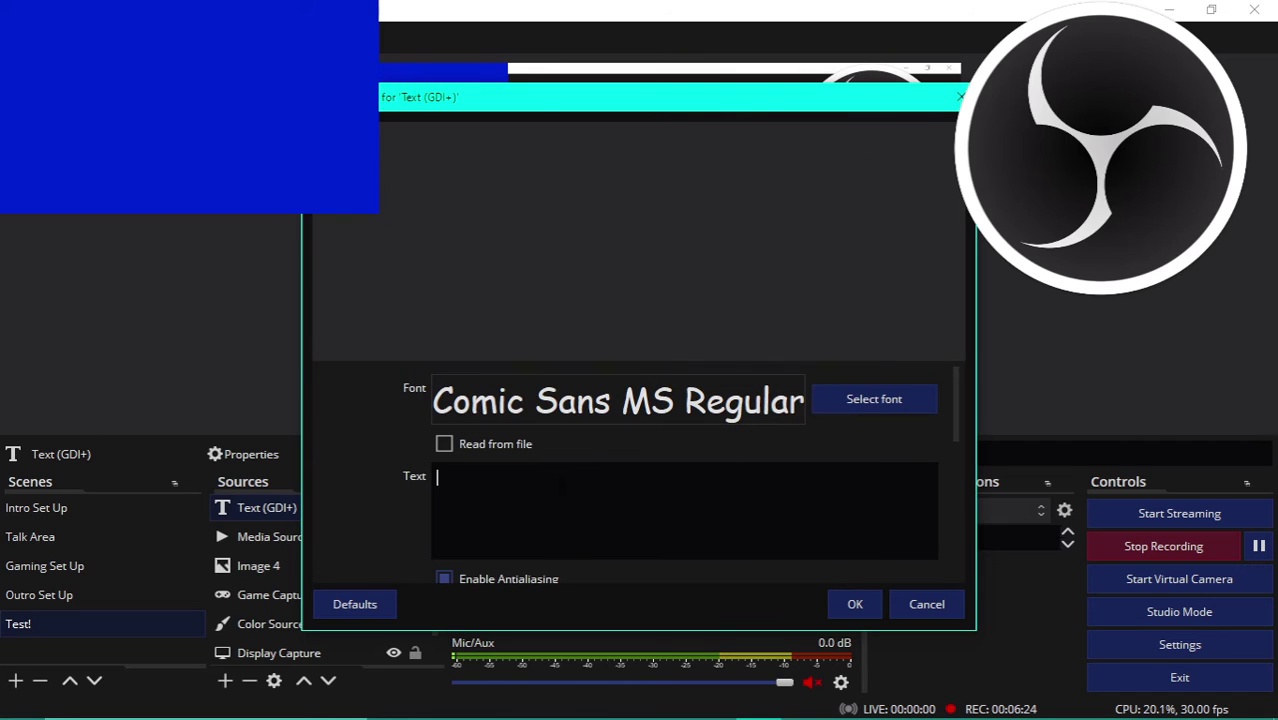
Try "HI!" as the source's text and clear it.
{"action": "type", "text": "HI"}
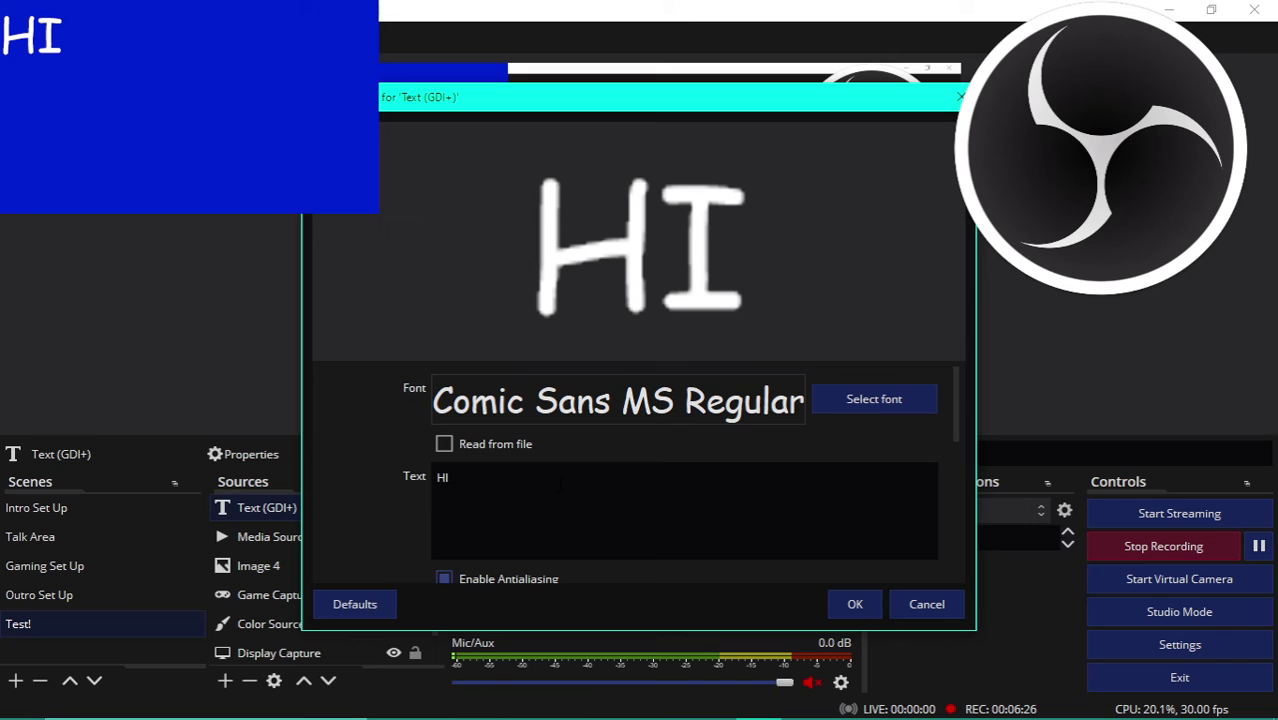
{"action": "type", "text": "!"}
{"action": "key", "text": "BackSpace"}
{"action": "key", "text": "BackSpace"}
{"action": "key", "text": "BackSpace"}
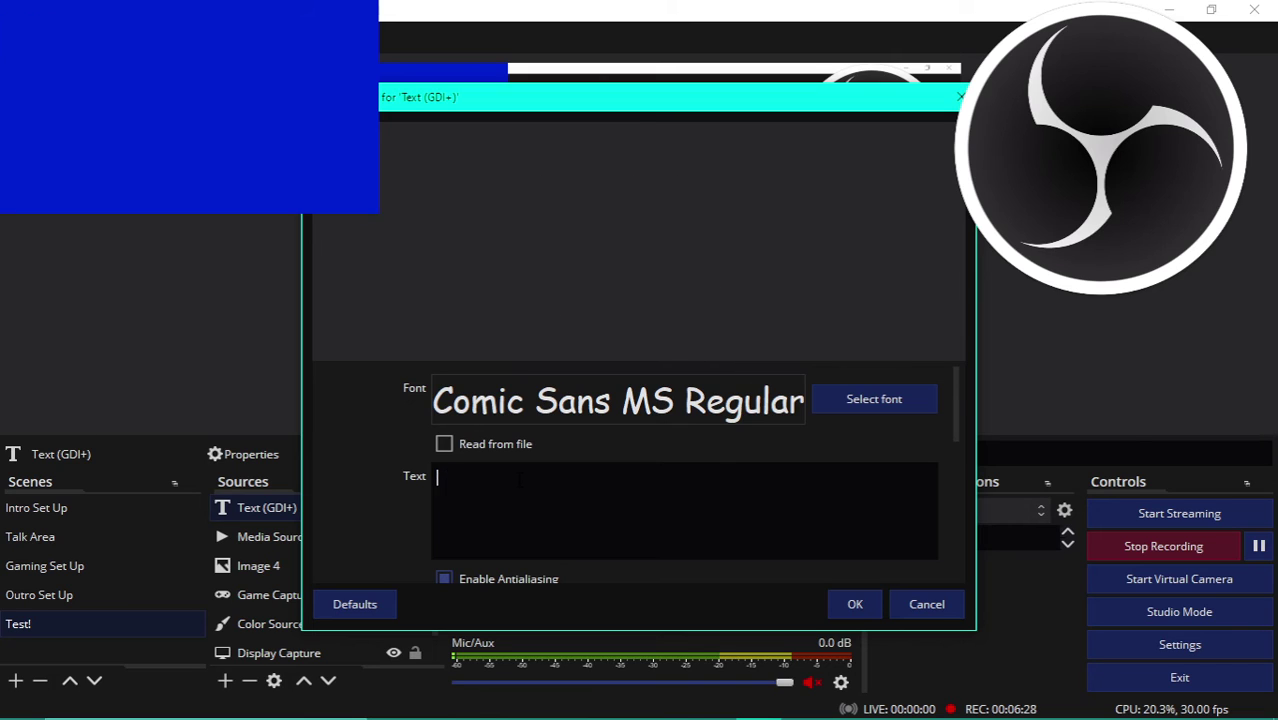
Enter "Pls SUB :)" as the text of the Text (GDI+) source.
{"action": "type", "text": "Pls"}
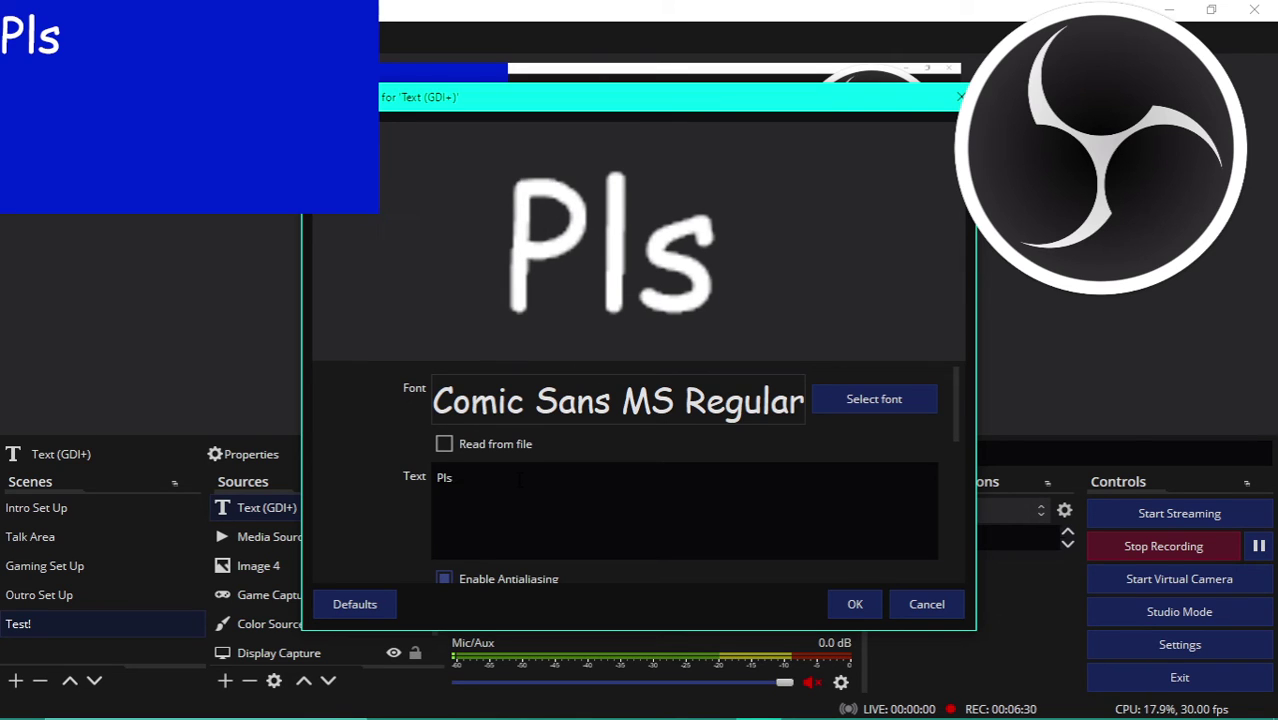
{"action": "type", "text": " SUB"}
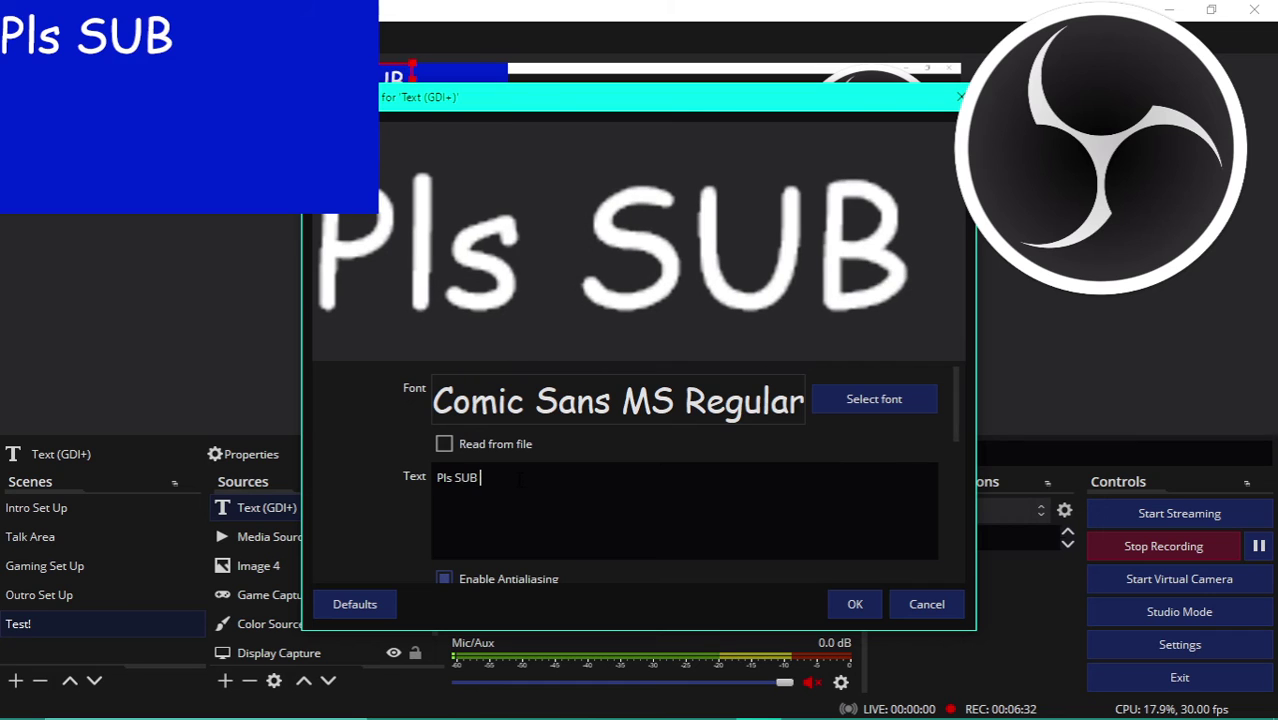
{"action": "type", "text": ":)"}
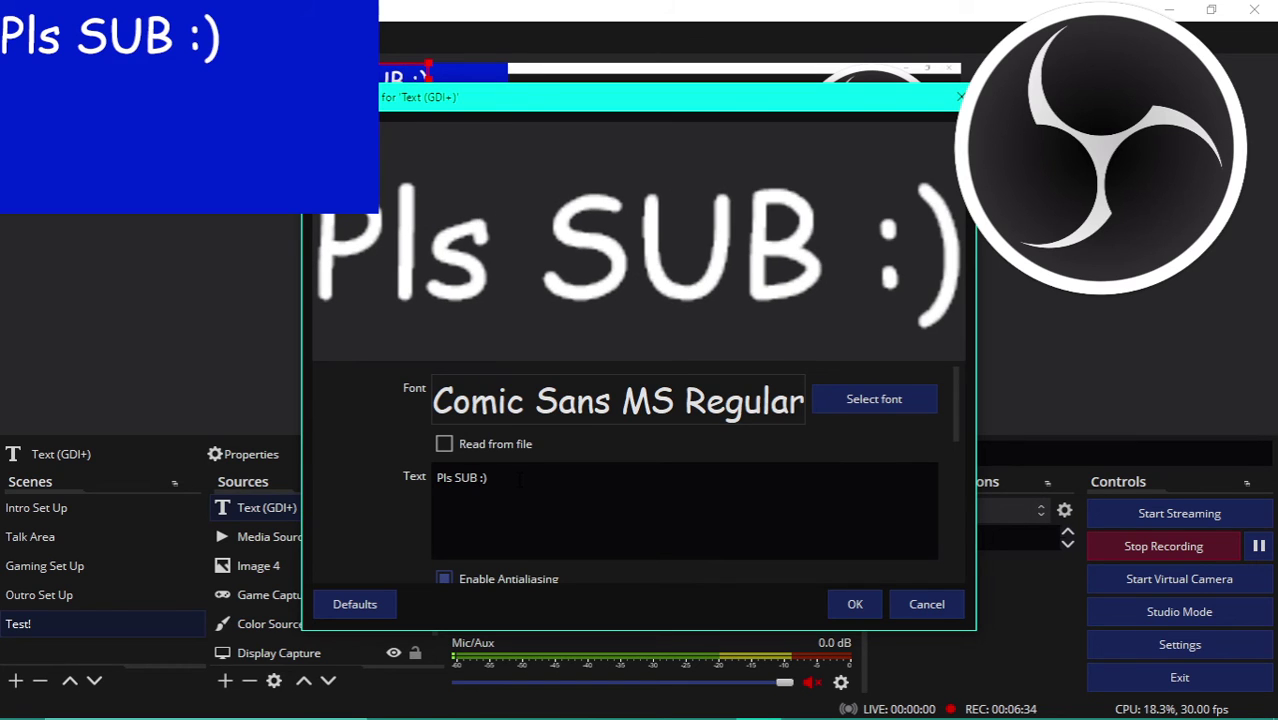
Set the text colour to blue #0022ff.
{"action": "scroll", "coordinate": [624, 534], "scroll_direction": "down", "scroll_amount": 5}
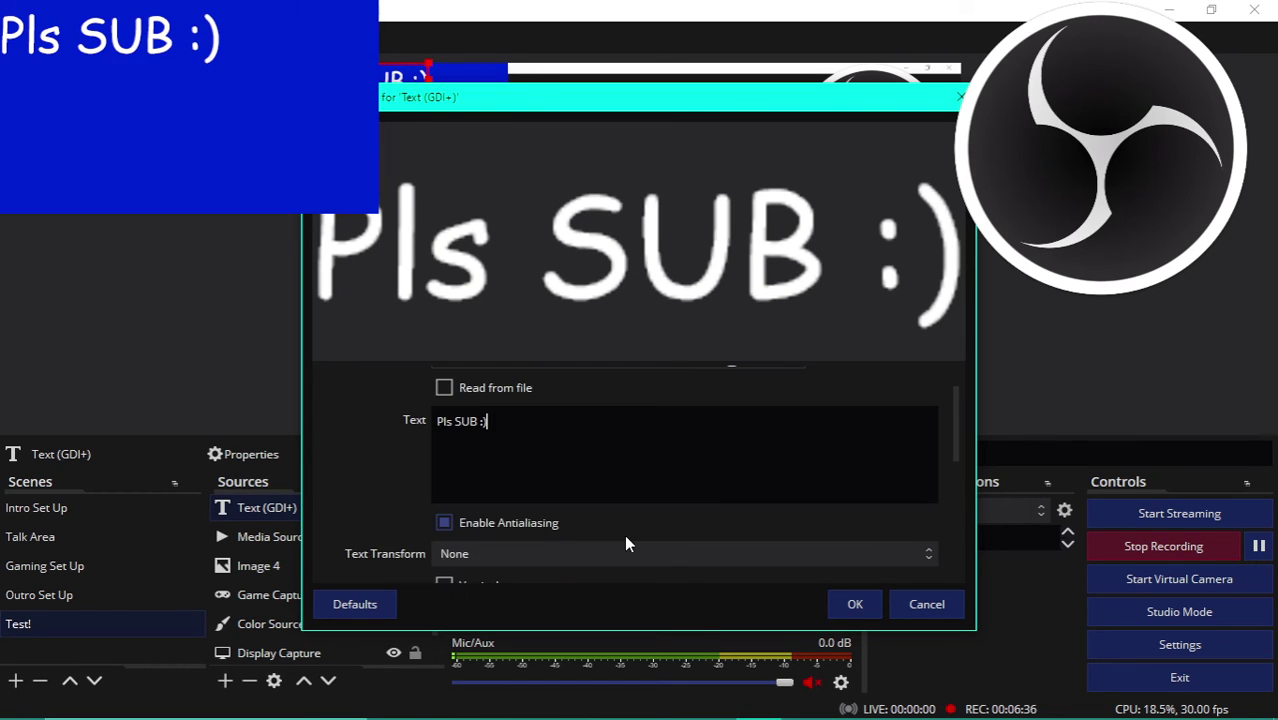
{"action": "left_click", "coordinate": [862, 516]}
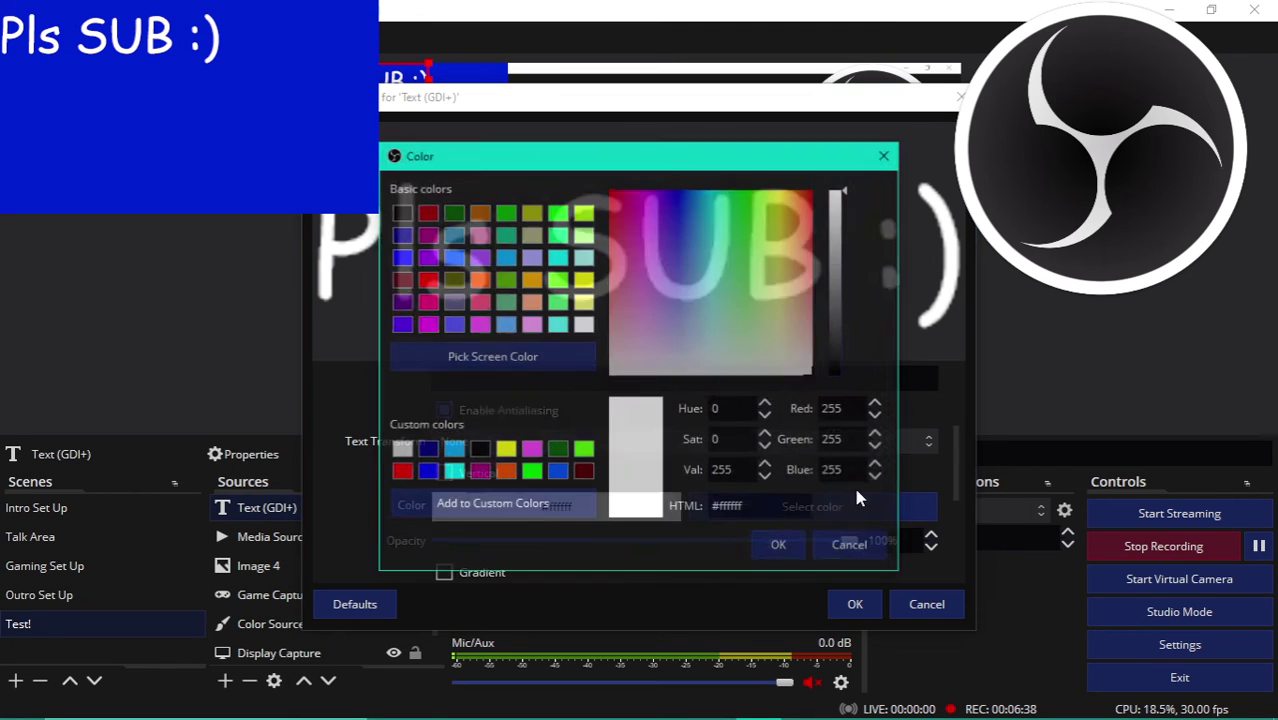
{"action": "left_click_drag", "start_coordinate": [679, 255], "coordinate": [682, 172]}
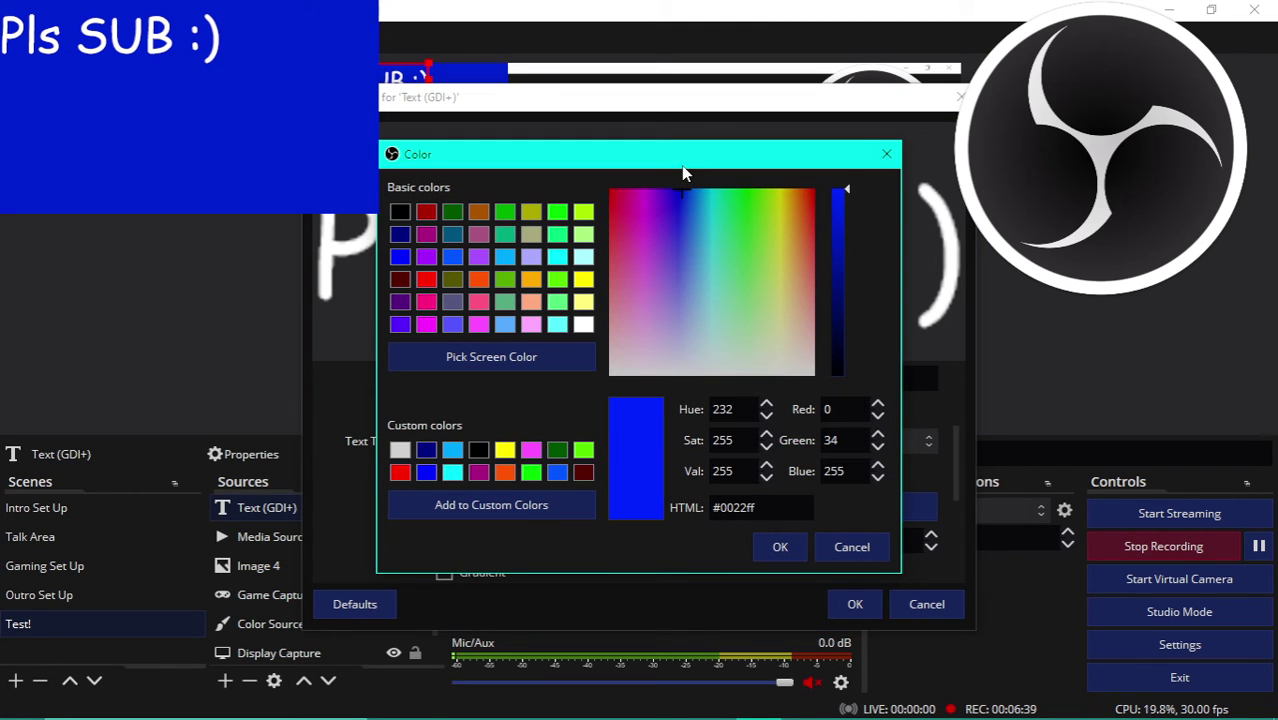
{"action": "left_click", "coordinate": [780, 547]}
{"action": "scroll", "coordinate": [617, 470], "scroll_direction": "down", "scroll_amount": 1}
{"action": "scroll", "coordinate": [600, 485], "scroll_direction": "down", "scroll_amount": 1}
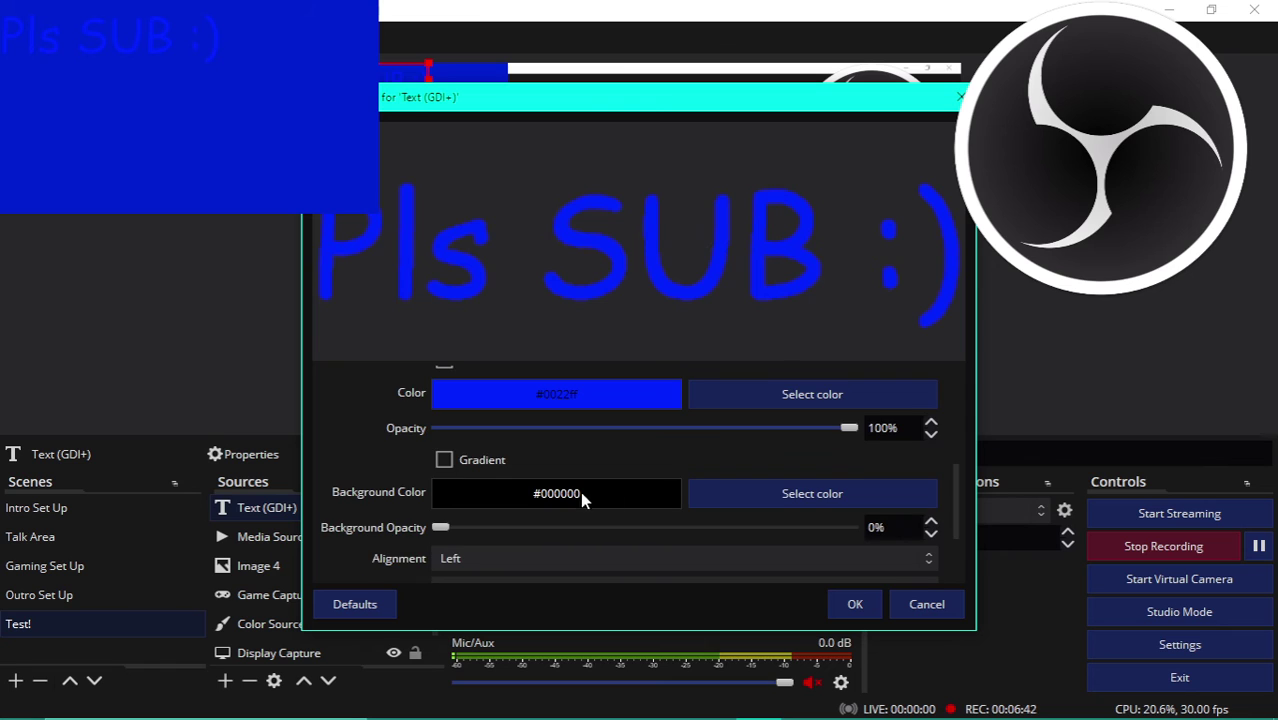
{"action": "scroll", "coordinate": [464, 443], "scroll_direction": "up", "scroll_amount": 1}
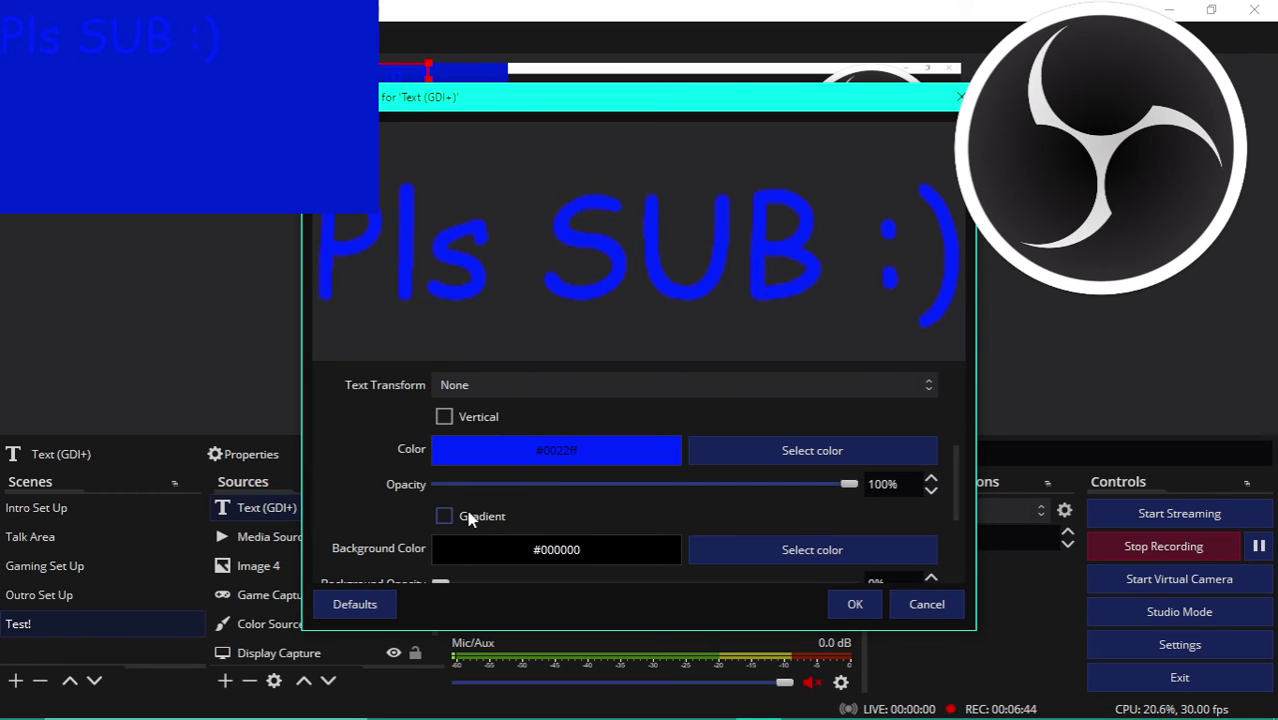